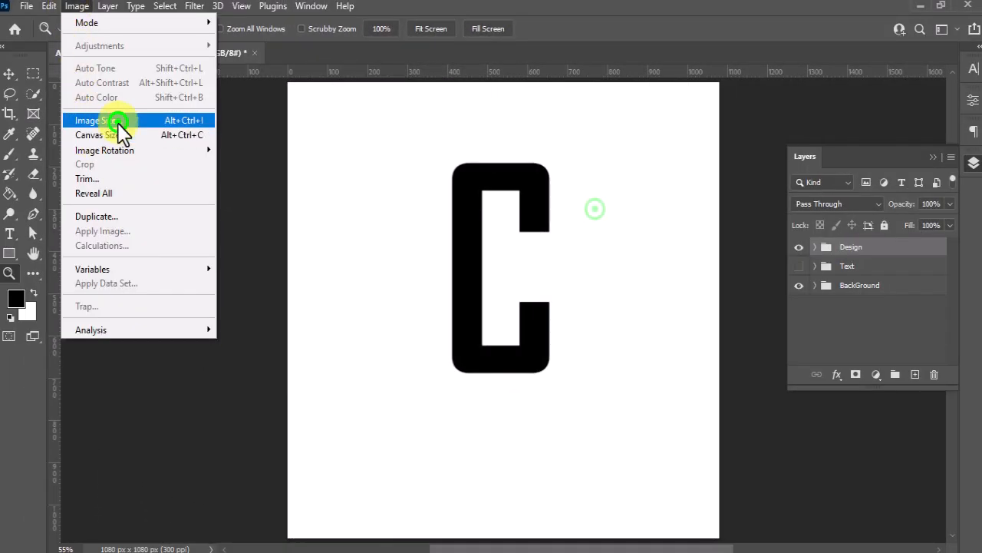
Check the document's width, height and resolution, and the font settings of the letter C text layer
{"action": "left_click", "coordinate": [120, 123]}
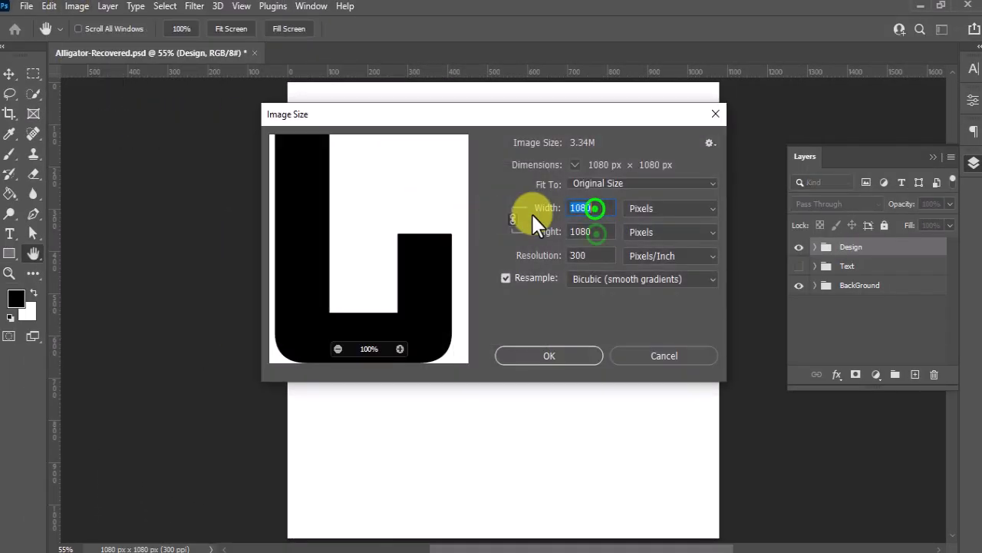
{"action": "left_click", "coordinate": [596, 233]}
{"action": "left_click", "coordinate": [600, 259]}
{"action": "left_click", "coordinate": [564, 360]}
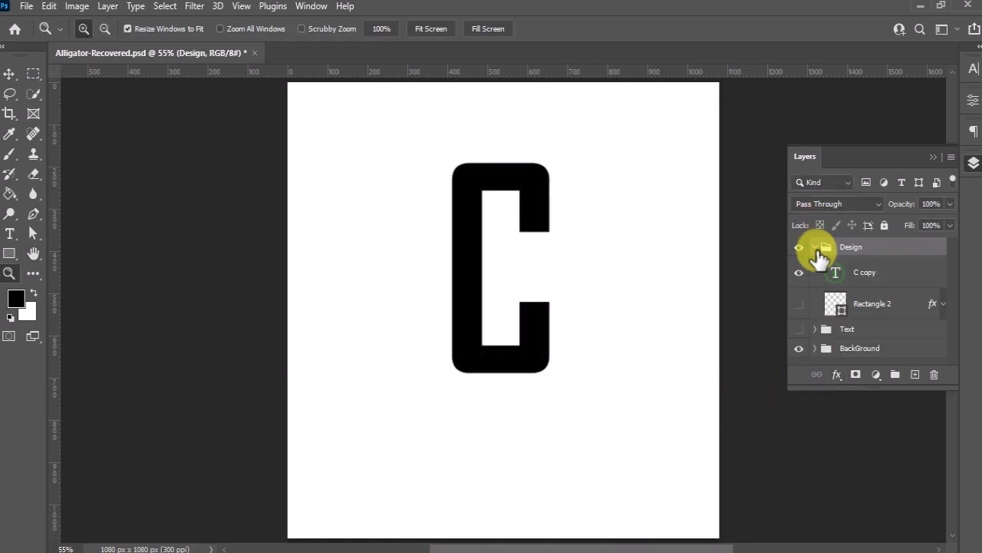
{"action": "double_click", "coordinate": [835, 272]}
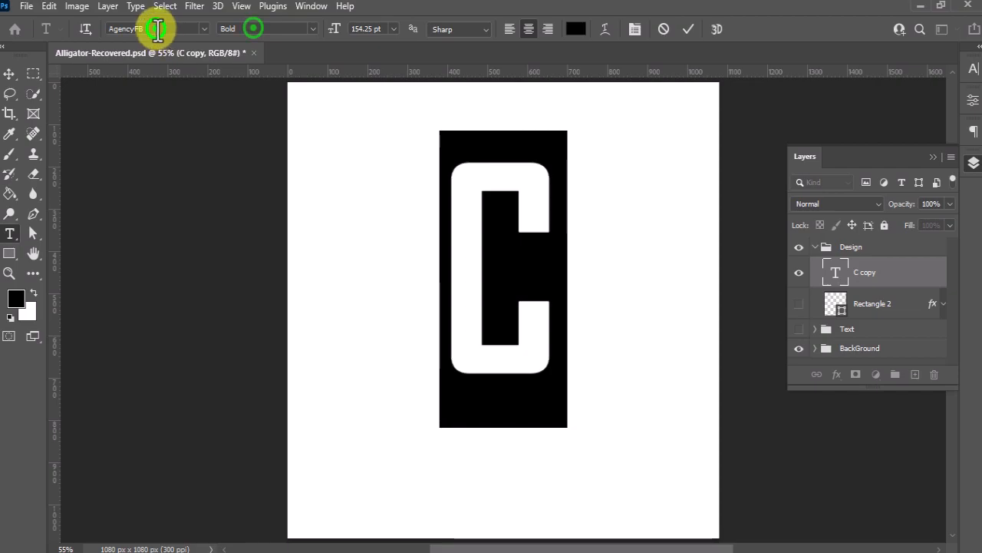
{"action": "left_click", "coordinate": [688, 29]}
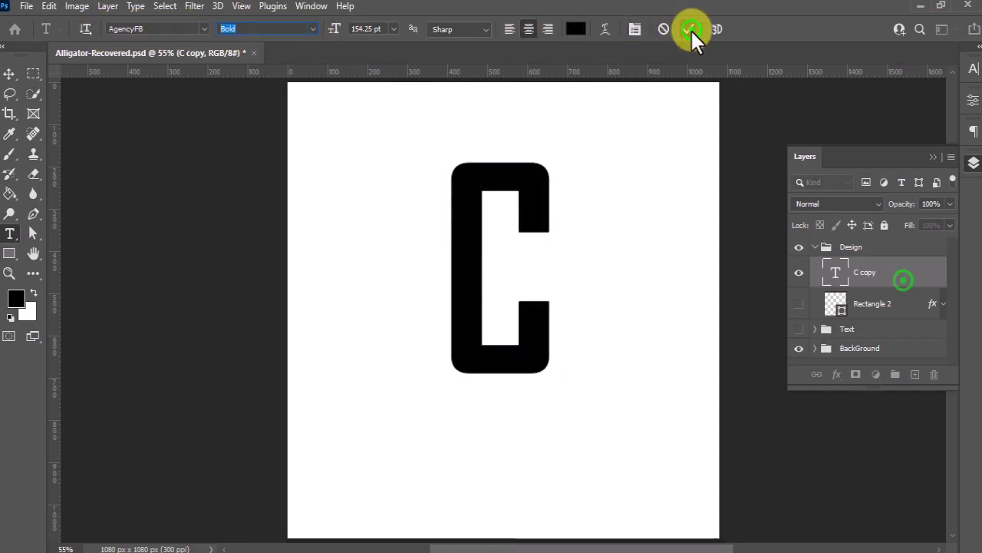
Duplicate the letter C text layer and select the lower of the two letter layers
{"action": "left_click_drag", "start_coordinate": [887, 275], "coordinate": [914, 374]}
{"action": "left_click", "coordinate": [842, 306]}
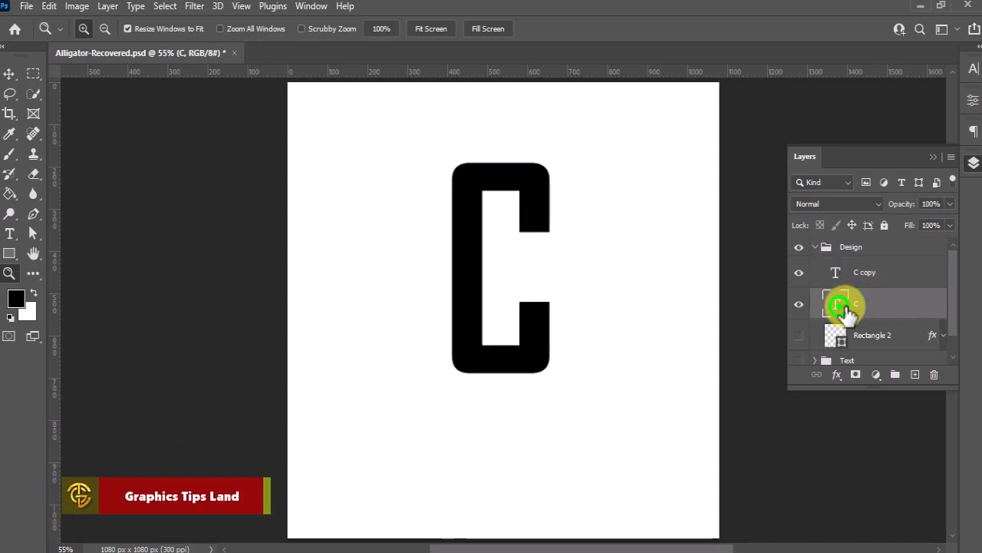
Change the lower letter C's text colour to #8c8371 and shift it slightly right of the black letter
{"action": "double_click", "coordinate": [840, 305]}
{"action": "left_click", "coordinate": [576, 29]}
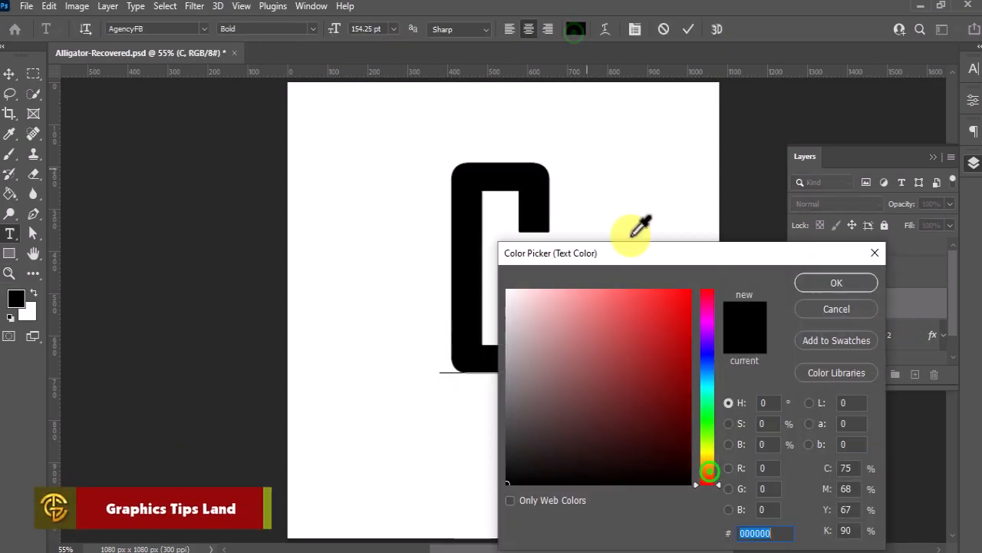
{"action": "left_click", "coordinate": [708, 464]}
{"action": "mouse_move", "coordinate": [518, 407]}
{"action": "left_mouse_down"}
{"action": "mouse_move", "coordinate": [550, 409]}
{"action": "mouse_move", "coordinate": [542, 377]}
{"action": "left_mouse_up"}
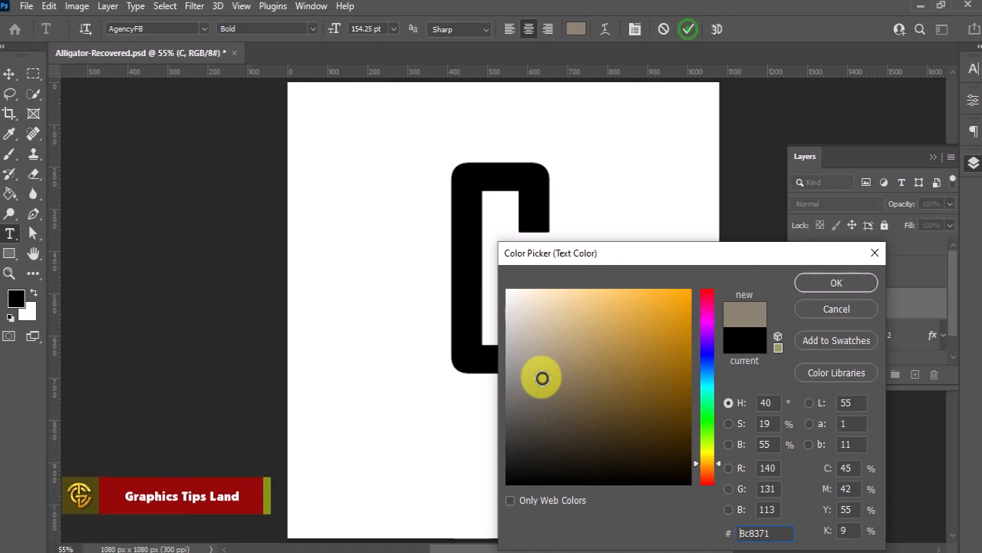
{"action": "left_click", "coordinate": [833, 289]}
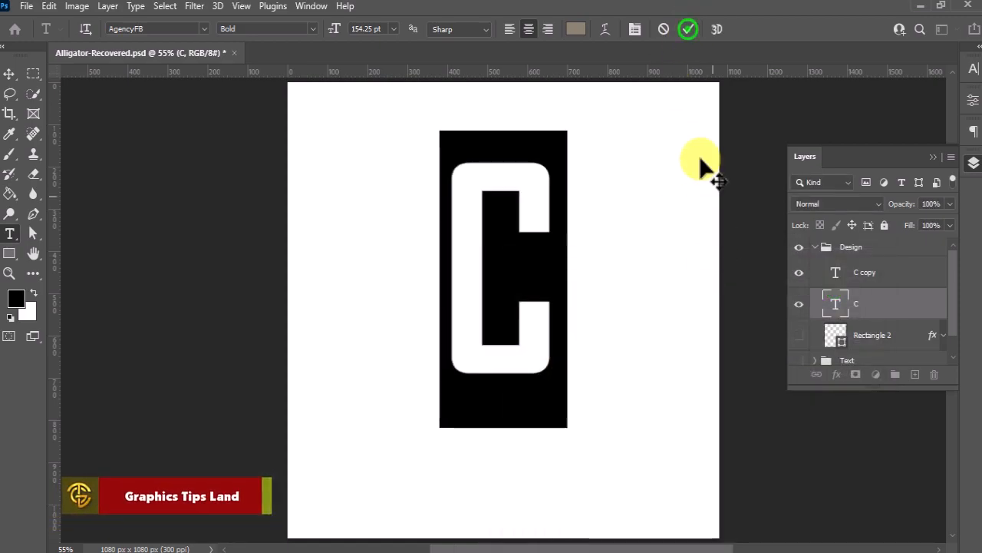
{"action": "left_click", "coordinate": [689, 29]}
{"action": "left_click", "coordinate": [10, 73]}
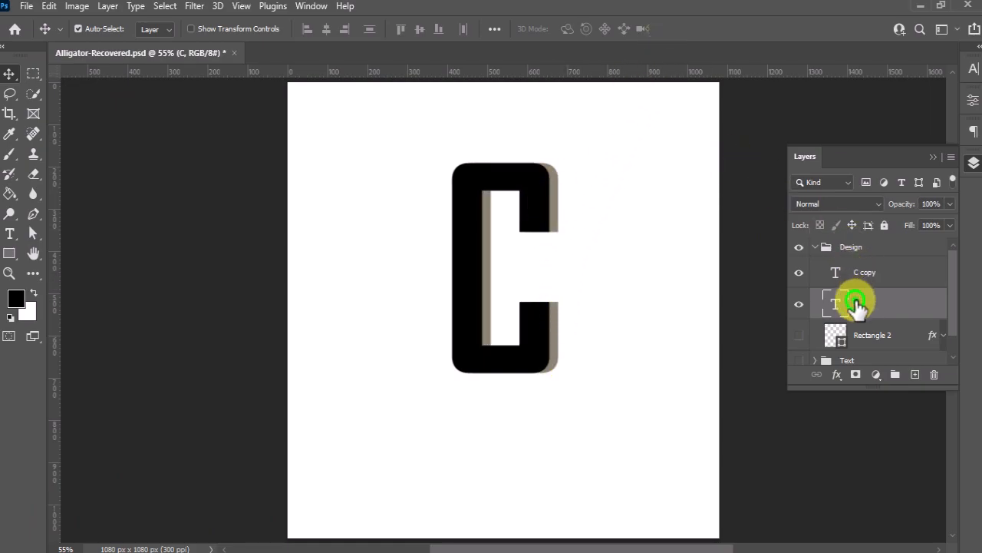
With the Pen tool in Shape mode and a dark brown fill, draw a shape bridging the gap at the letter's upper-right corner
{"action": "right_click", "coordinate": [29, 217]}
{"action": "left_click", "coordinate": [112, 215]}
{"action": "left_click", "coordinate": [158, 28]}
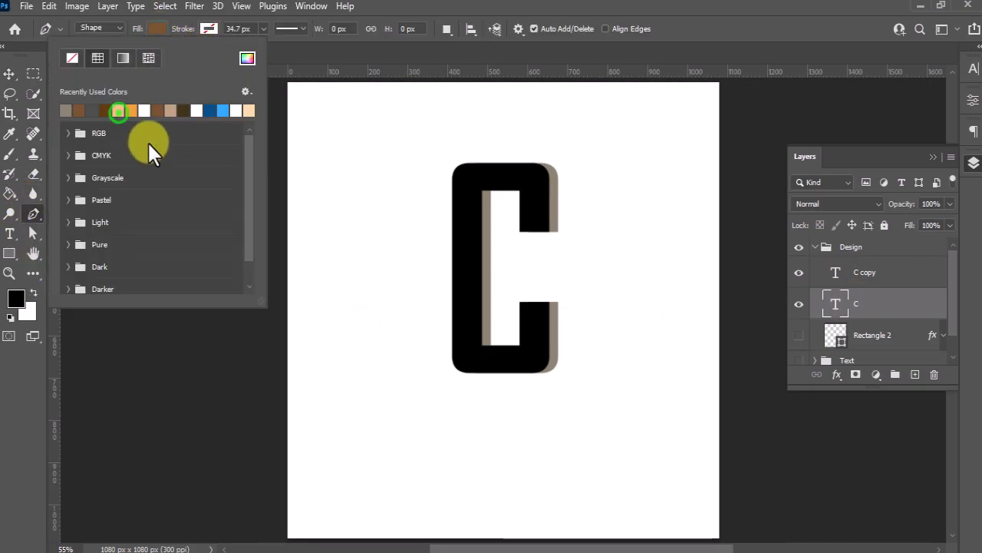
{"action": "left_click", "coordinate": [116, 112]}
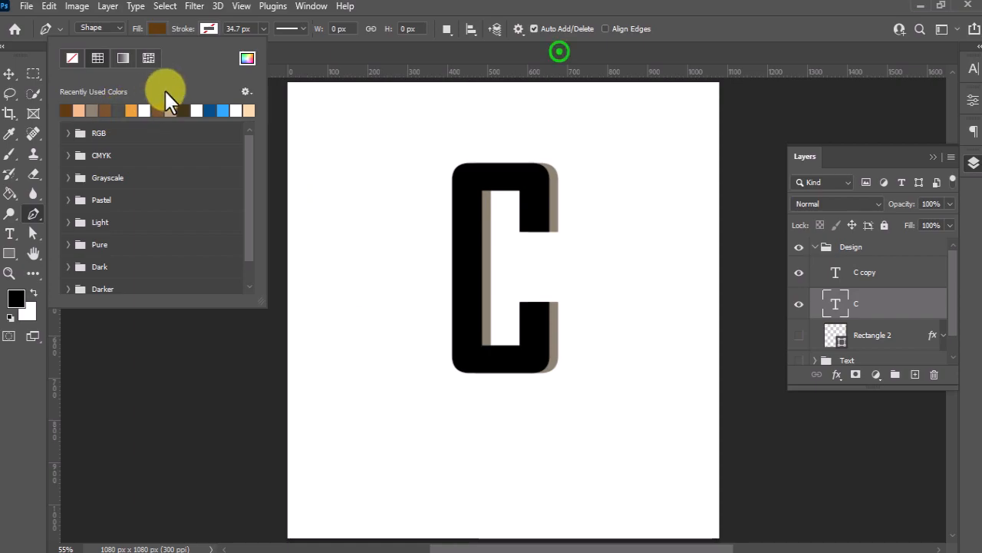
{"action": "left_click", "coordinate": [558, 51]}
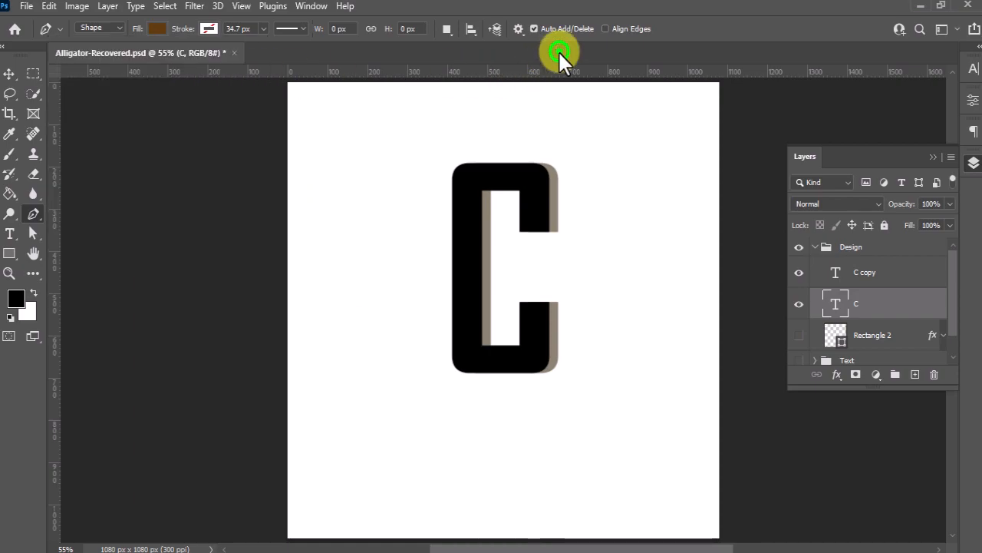
{"action": "left_click", "coordinate": [554, 169]}
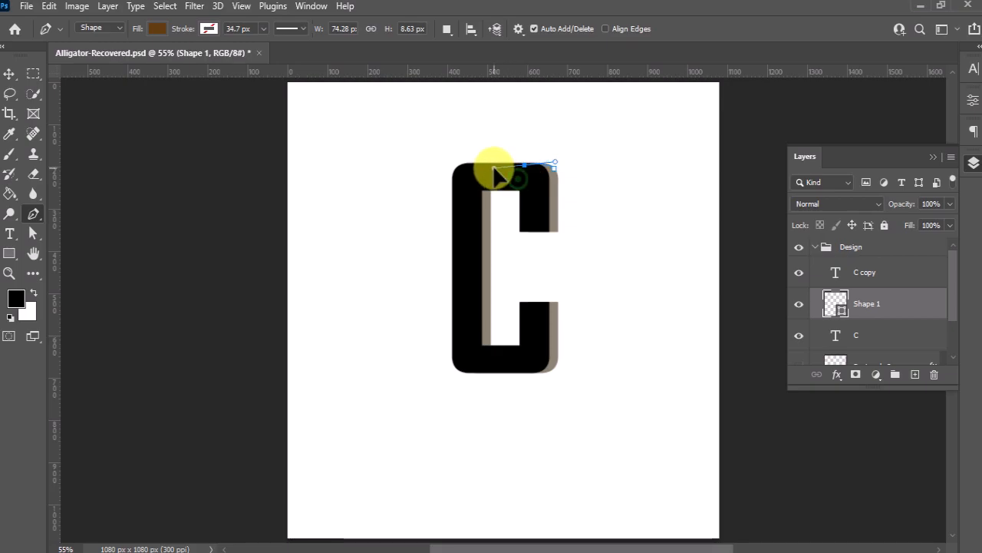
{"action": "left_click", "coordinate": [494, 168]}
{"action": "left_click", "coordinate": [554, 168]}
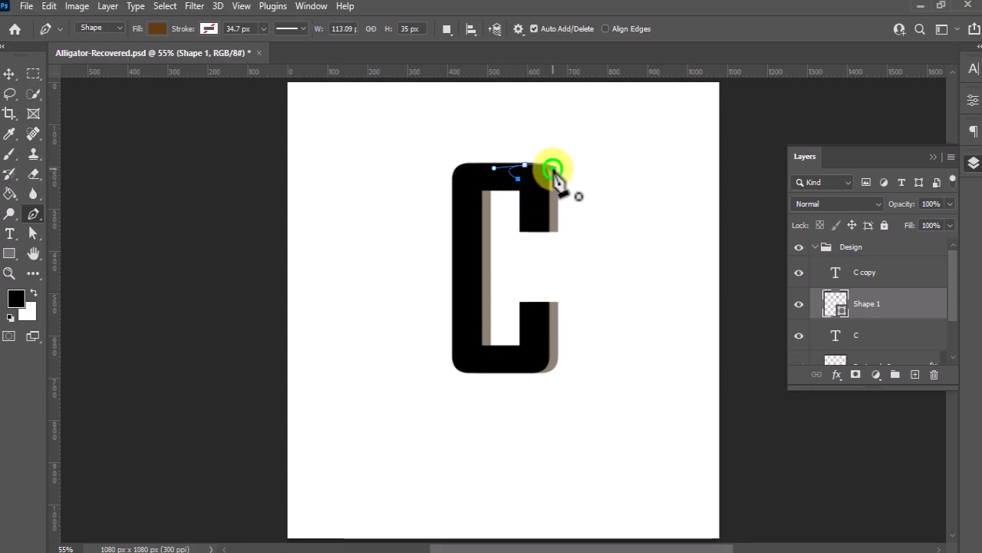
{"action": "left_click", "coordinate": [554, 168]}
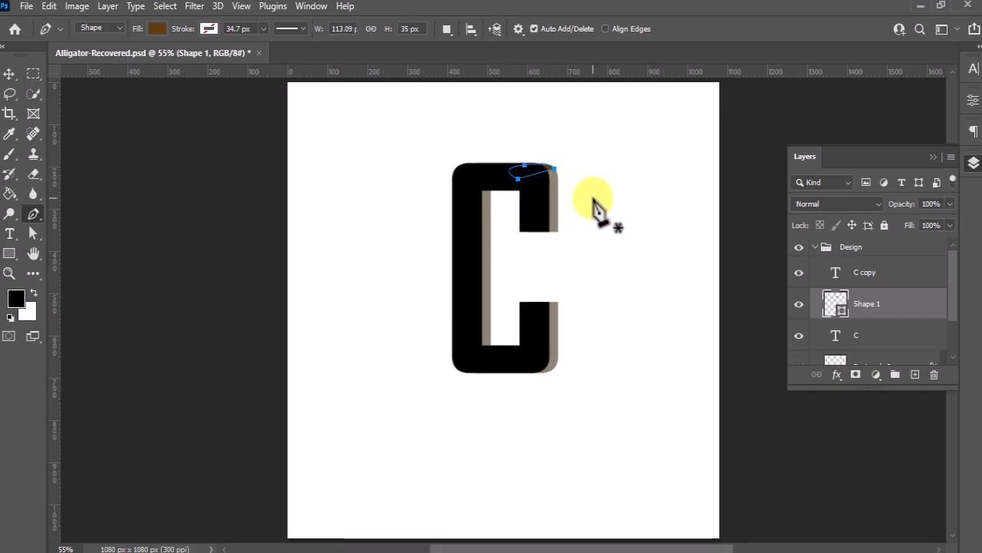
Draw a second dark brown Pen shape bridging the gap at the letter's lower-right corner
{"action": "left_click", "coordinate": [554, 367]}
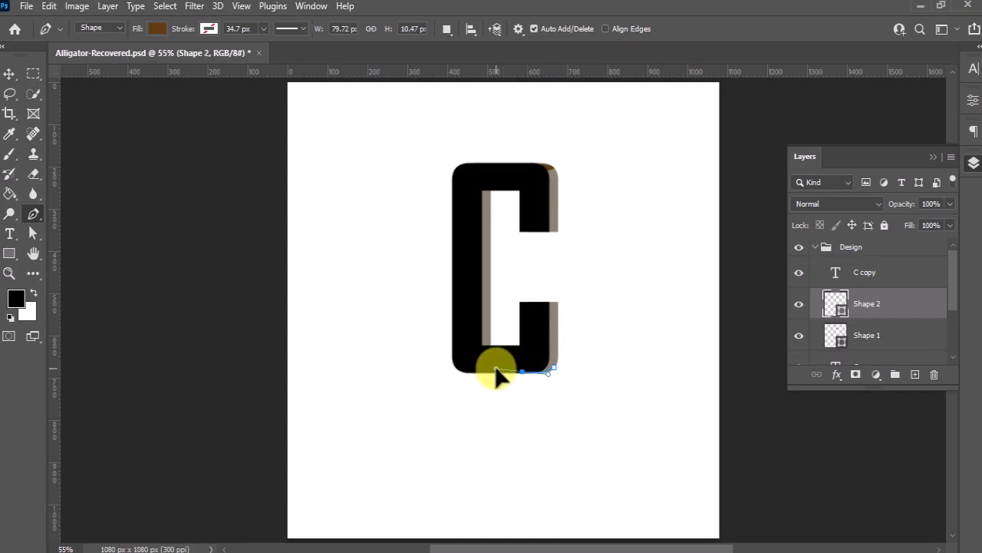
{"action": "left_click_drag", "start_coordinate": [523, 371], "coordinate": [496, 368]}
{"action": "left_click", "coordinate": [554, 367]}
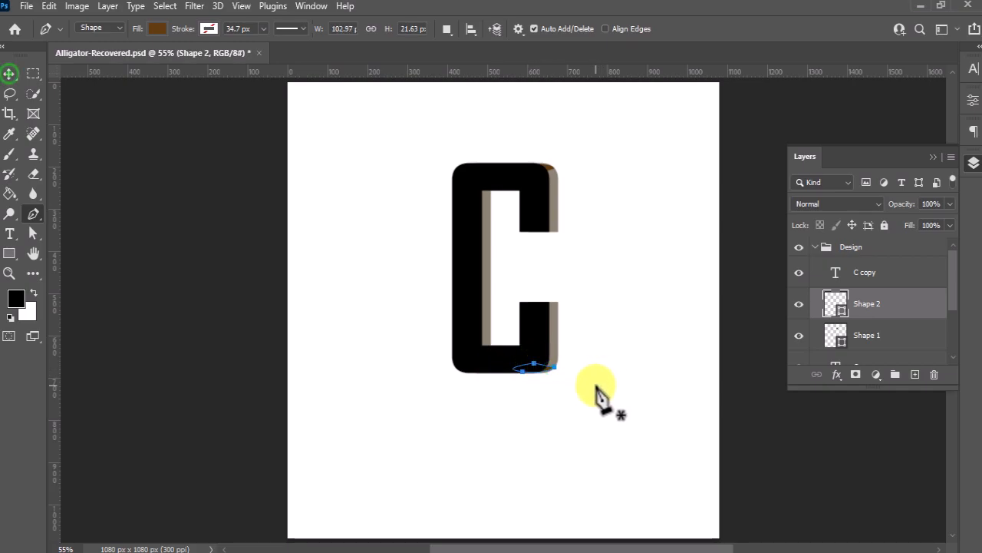
Convert both corner shapes and the lower letter C layer into one smart object and hide it
{"action": "left_click", "coordinate": [9, 73]}
{"action": "left_click", "coordinate": [874, 331]}
{"action": "left_click", "coordinate": [877, 309]}
{"action": "scroll", "coordinate": [878, 322], "scroll_direction": "down", "scroll_amount": 2}
{"action": "left_click", "coordinate": [870, 331], "text": "shift"}
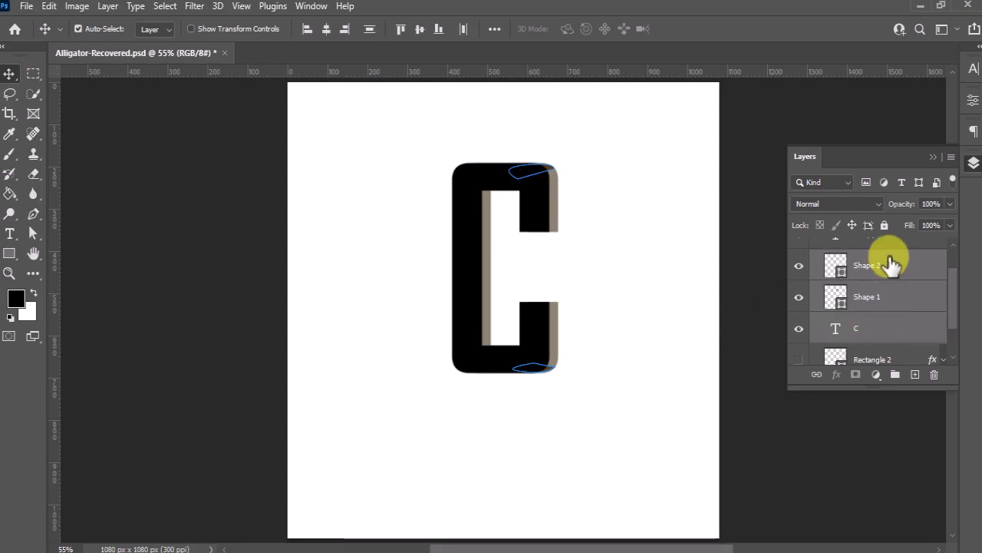
{"action": "right_click", "coordinate": [892, 285]}
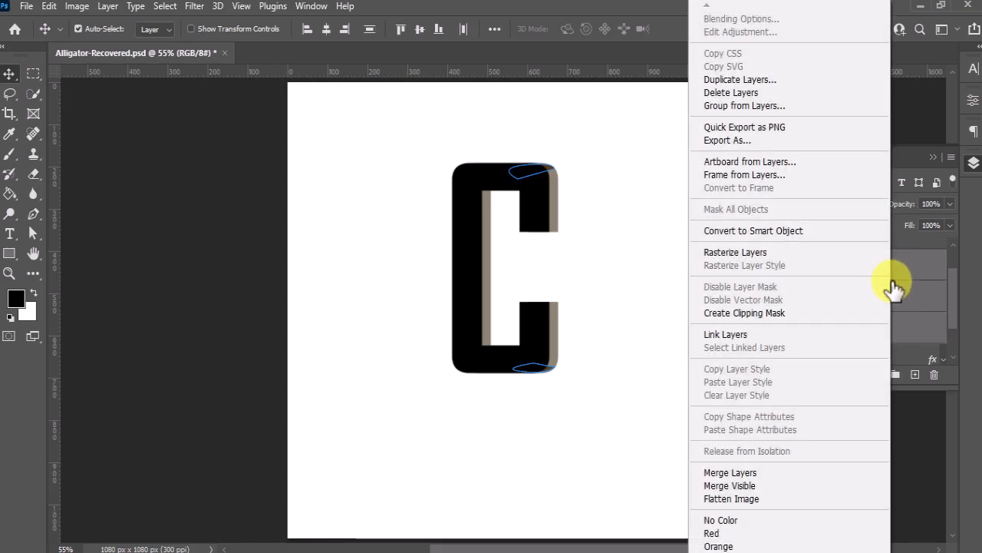
{"action": "left_click", "coordinate": [803, 230]}
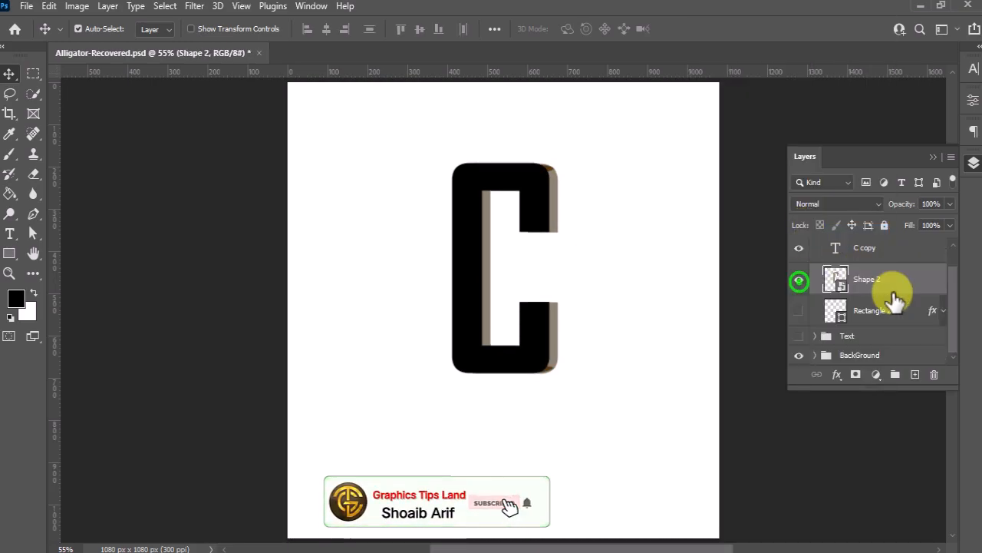
{"action": "left_click", "coordinate": [799, 280]}
Place the cheetah image park-4615482_1920 above the C copy layer and flip it horizontally
{"action": "scroll", "coordinate": [871, 279], "scroll_direction": "up", "scroll_amount": 1}
{"action": "left_click", "coordinate": [875, 272]}
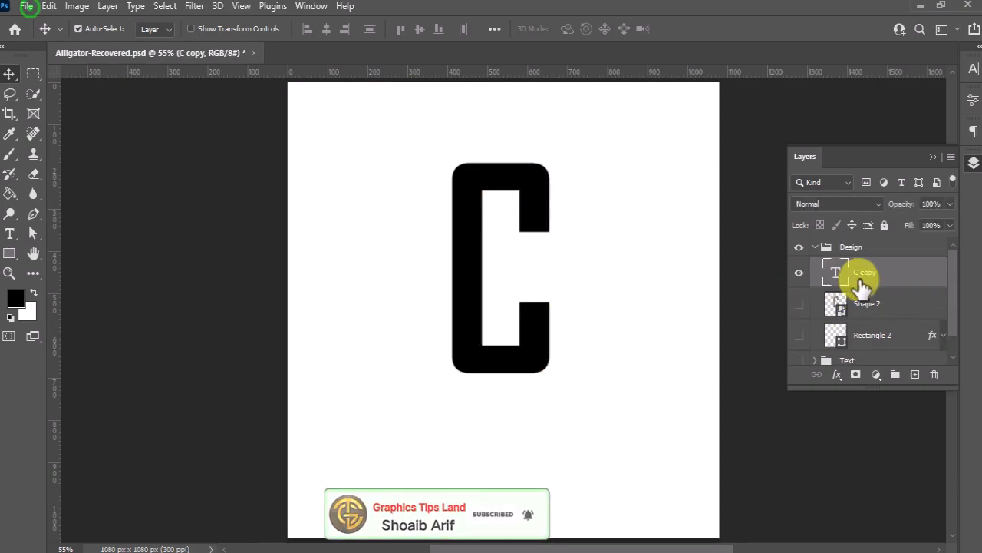
{"action": "left_click", "coordinate": [26, 5]}
{"action": "left_click", "coordinate": [51, 325]}
{"action": "left_click", "coordinate": [193, 154]}
{"action": "left_click", "coordinate": [623, 465]}
{"action": "left_click_drag", "start_coordinate": [577, 361], "coordinate": [608, 342]}
{"action": "right_click", "coordinate": [597, 305]}
{"action": "left_click", "coordinate": [638, 290]}
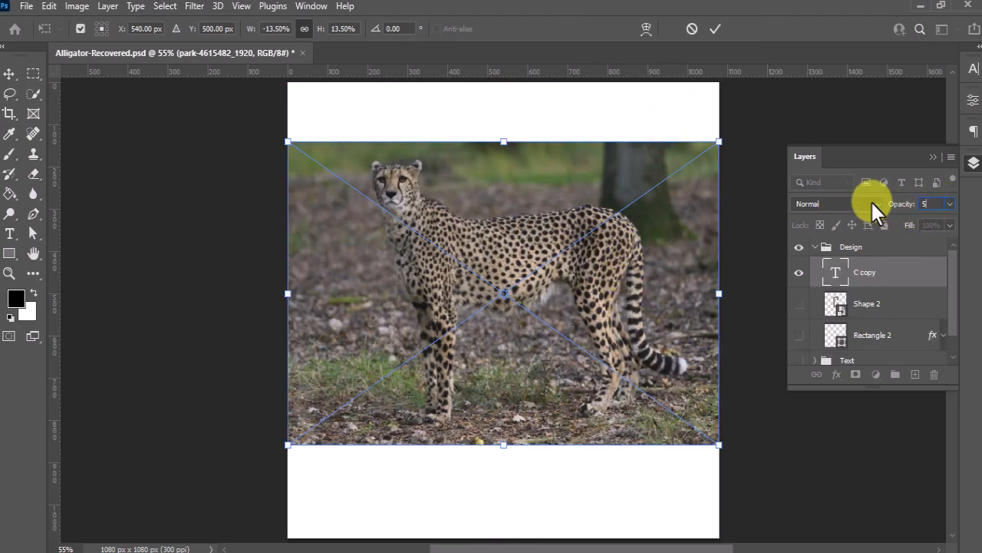
Scale the cheetah image to 11.94% and position it over the letter at 50% opacity, restoring 100% opacity before committing the placement
{"action": "type", "text": "50"}
{"action": "key", "text": "Return"}
{"action": "left_click_drag", "start_coordinate": [620, 276], "coordinate": [633, 258]}
{"action": "left_click_drag", "start_coordinate": [749, 82], "coordinate": [705, 130]}
{"action": "mouse_move", "coordinate": [651, 238]}
{"action": "left_mouse_down"}
{"action": "mouse_move", "coordinate": [663, 232]}
{"action": "mouse_move", "coordinate": [666, 241]}
{"action": "left_mouse_up"}
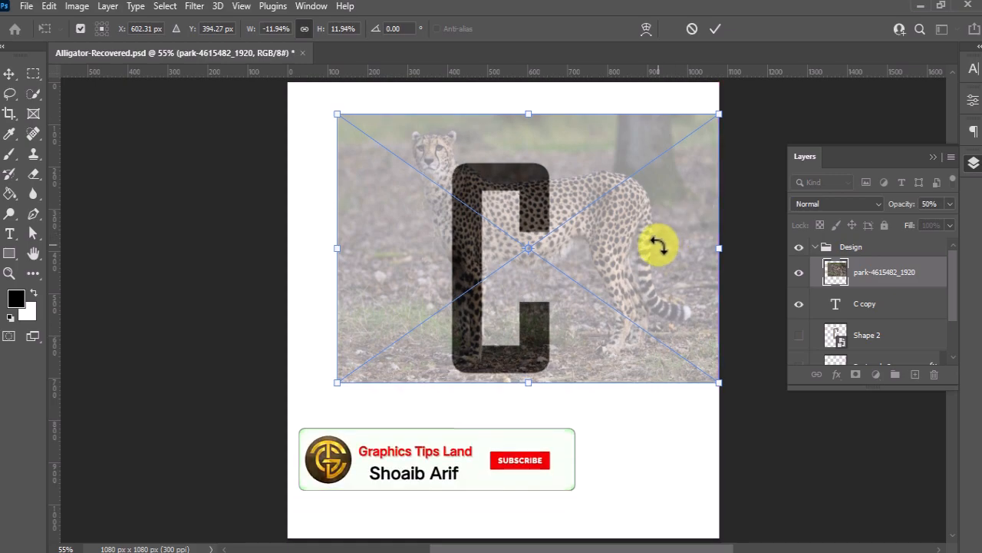
{"action": "left_click_drag", "start_coordinate": [898, 204], "coordinate": [976, 202]}
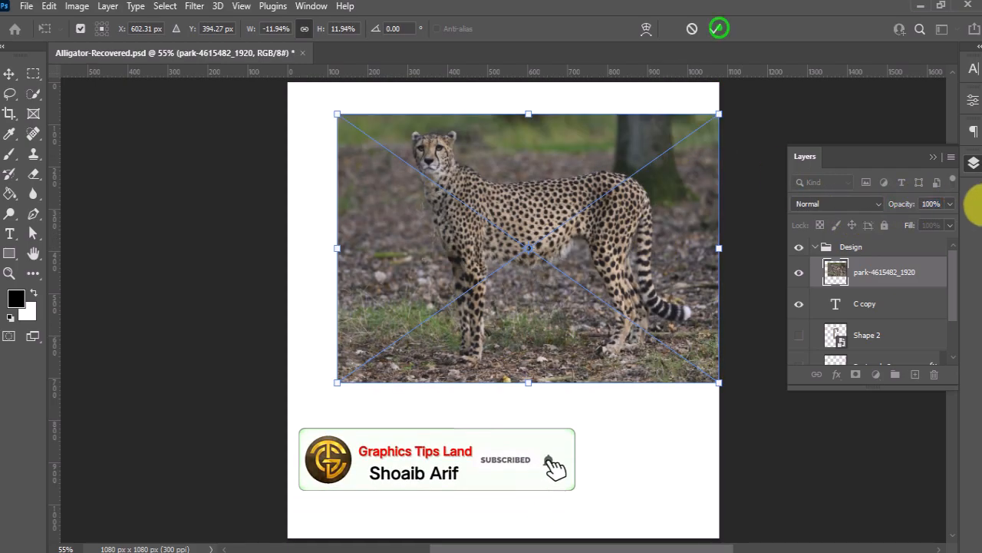
{"action": "left_click", "coordinate": [719, 27]}
Duplicate the cheetah image layer and hide the copy
{"action": "left_click_drag", "start_coordinate": [896, 269], "coordinate": [915, 373]}
{"action": "left_click", "coordinate": [798, 271]}
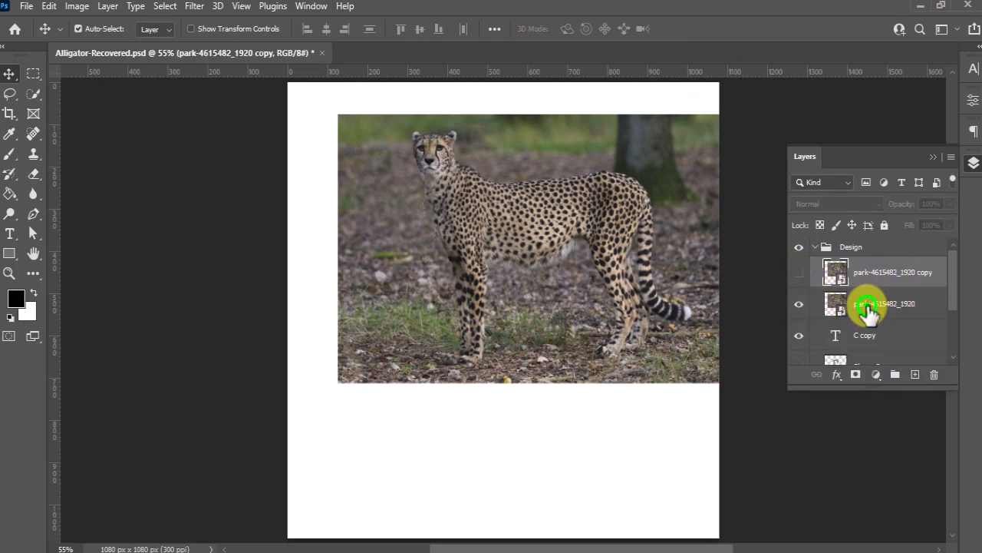
Clip the original cheetah image layer to the letter C with a clipping mask
{"action": "left_click", "coordinate": [879, 307]}
{"action": "right_click", "coordinate": [881, 309]}
{"action": "left_click", "coordinate": [742, 378]}
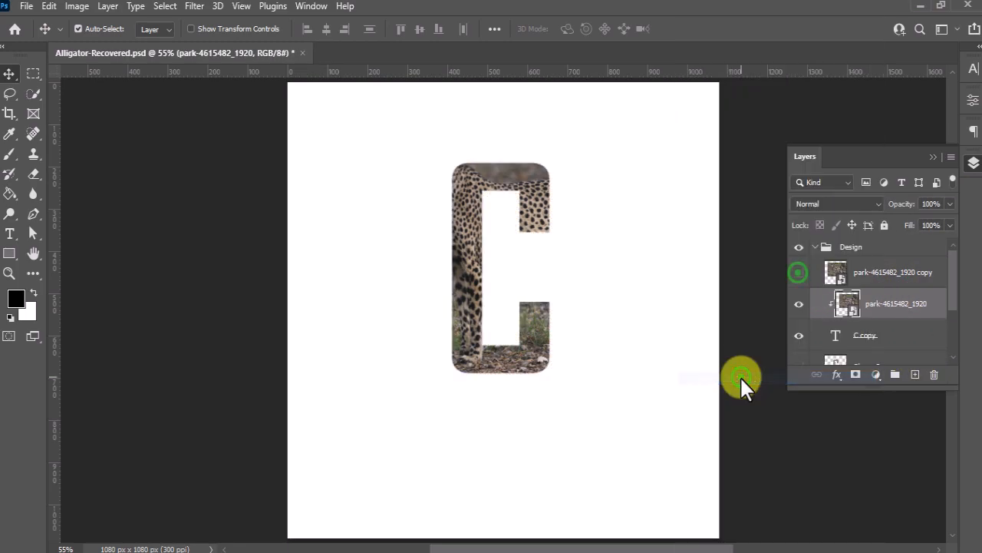
Show the cheetah copy layer, select its subject and add a layer mask that isolates the animal
{"action": "left_click", "coordinate": [799, 272]}
{"action": "left_click", "coordinate": [888, 281]}
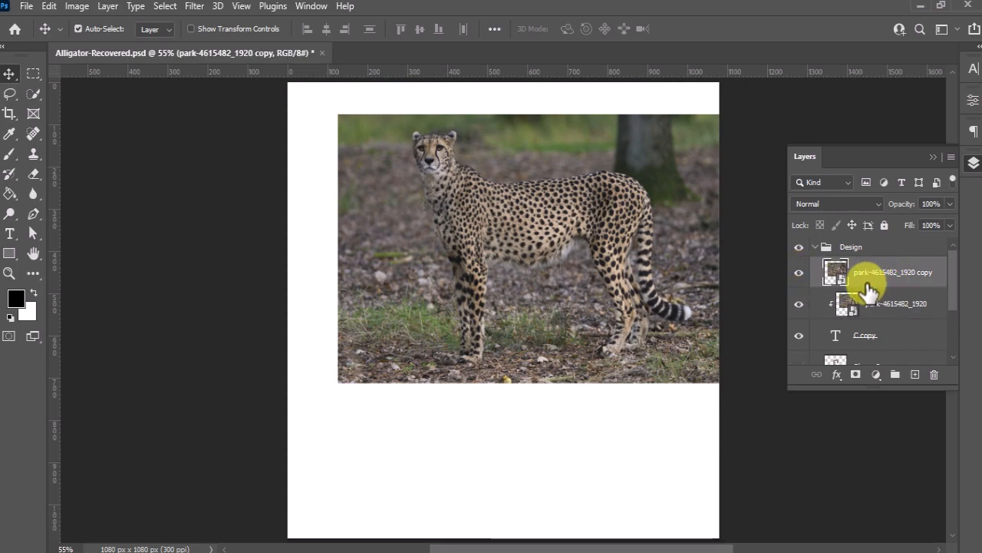
{"action": "left_click", "coordinate": [165, 7]}
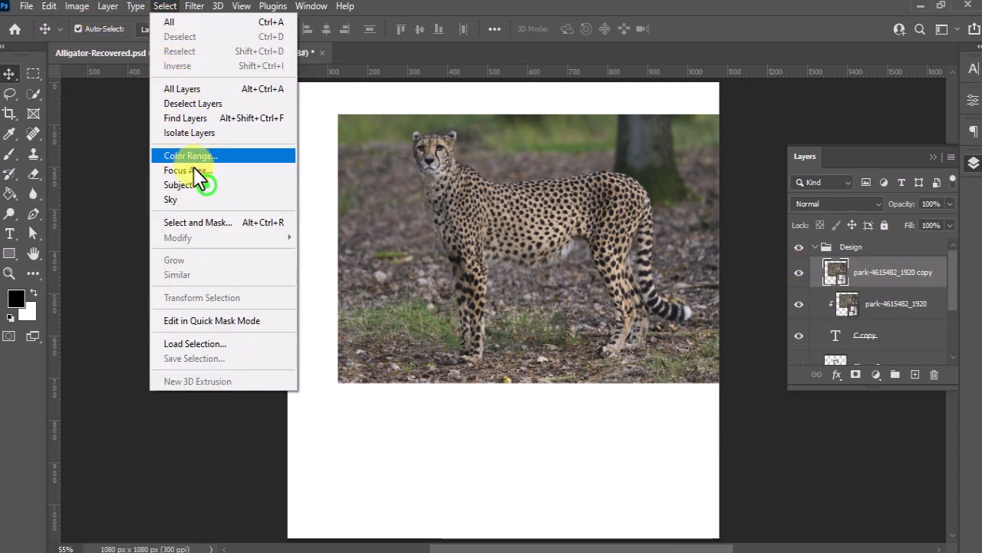
{"action": "left_click", "coordinate": [206, 185]}
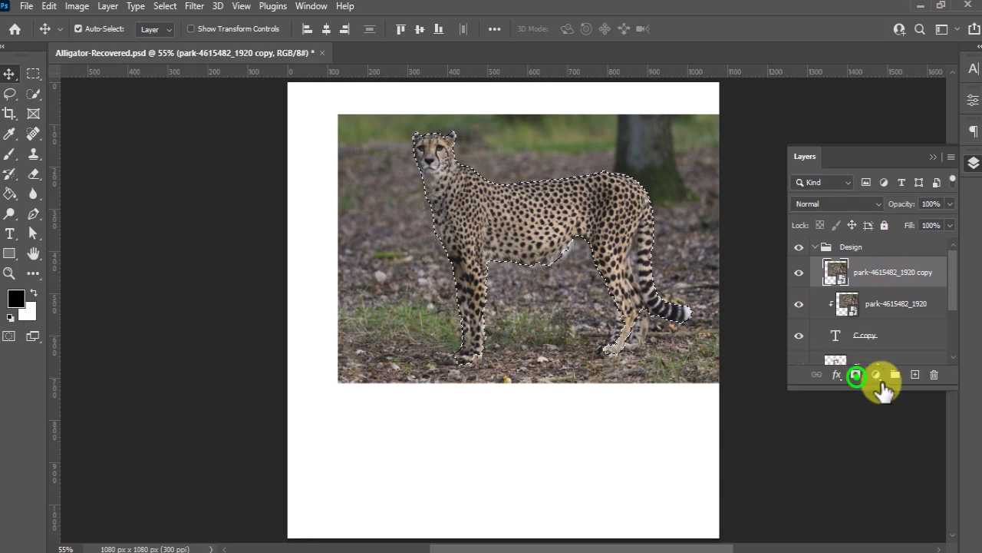
{"action": "left_click", "coordinate": [855, 374]}
Load the C copy layer's pixels as a selection and invert it
{"action": "left_click", "coordinate": [821, 338]}
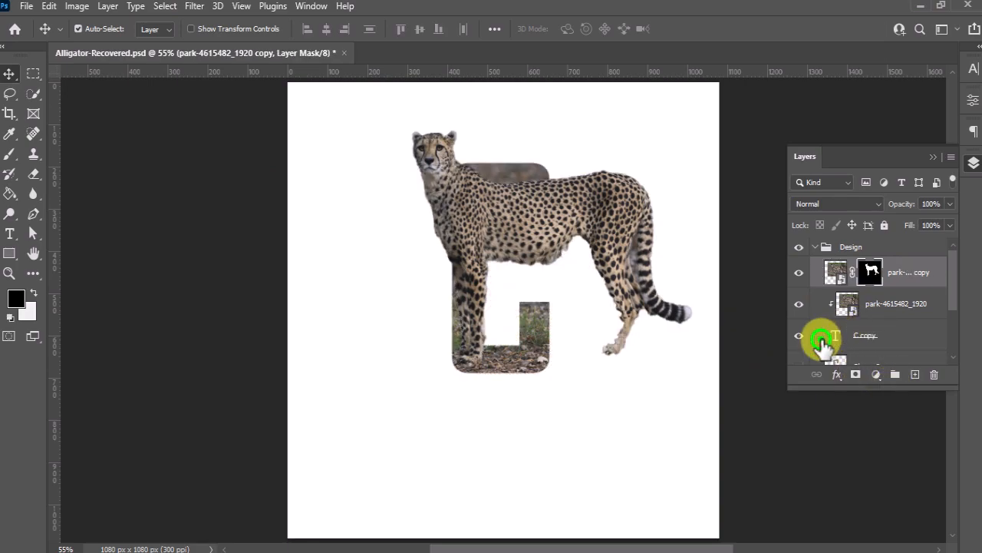
{"action": "right_click", "coordinate": [822, 339]}
{"action": "left_click", "coordinate": [853, 72]}
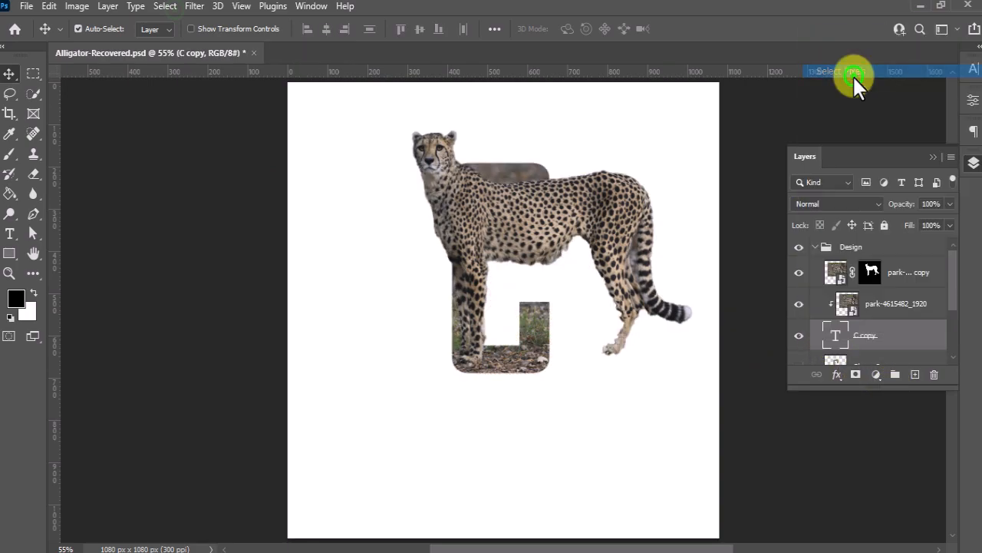
{"action": "left_click", "coordinate": [172, 7]}
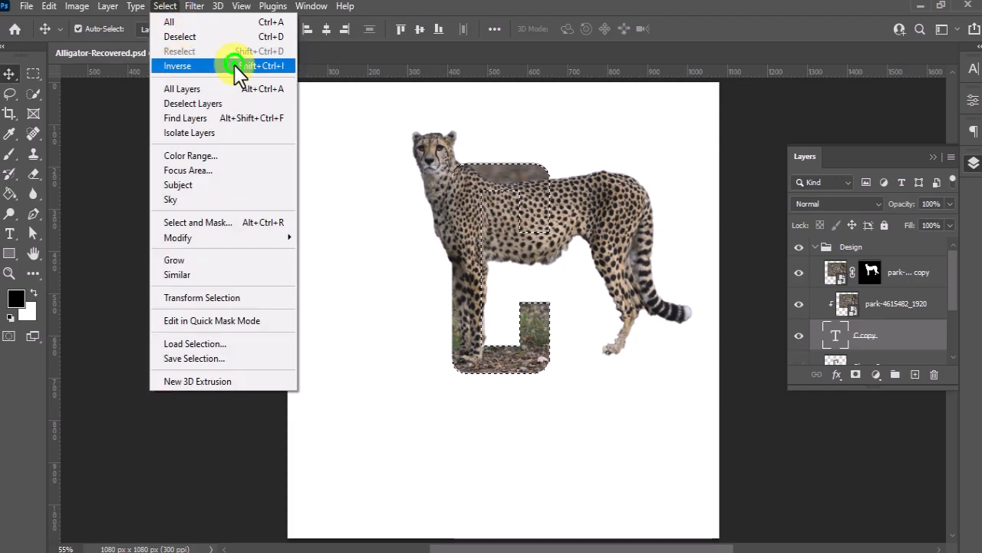
{"action": "left_click", "coordinate": [234, 66]}
Paint black on the cheetah copy's mask with a 100% opacity and flow brush, hiding the body, legs and tail inside and right of the letter
{"action": "left_click", "coordinate": [10, 154]}
{"action": "left_click", "coordinate": [100, 35]}
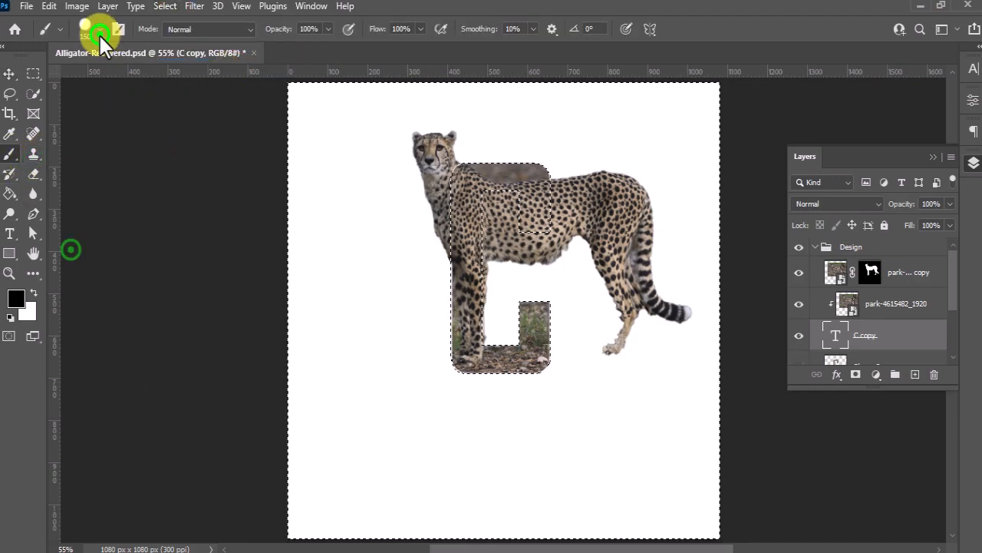
{"action": "left_click", "coordinate": [70, 248]}
{"action": "left_click", "coordinate": [317, 29]}
{"action": "left_click", "coordinate": [415, 29]}
{"action": "left_click", "coordinate": [873, 272]}
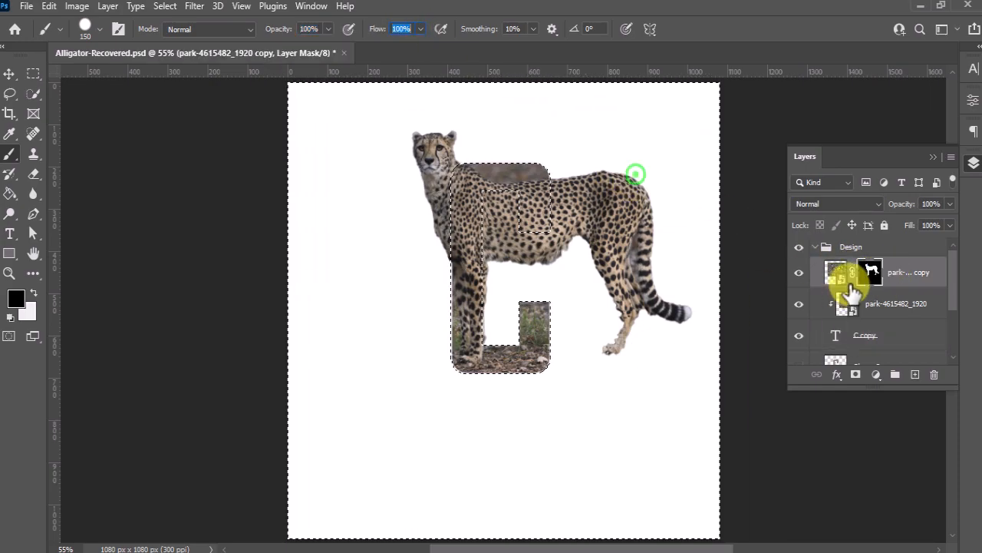
{"action": "mouse_move", "coordinate": [636, 171]}
{"action": "left_mouse_down"}
{"action": "mouse_move", "coordinate": [670, 340]}
{"action": "mouse_move", "coordinate": [629, 296]}
{"action": "mouse_move", "coordinate": [544, 247]}
{"action": "mouse_move", "coordinate": [515, 201]}
{"action": "mouse_move", "coordinate": [501, 378]}
{"action": "mouse_move", "coordinate": [394, 402]}
{"action": "left_mouse_up"}
{"action": "left_click", "coordinate": [10, 74]}
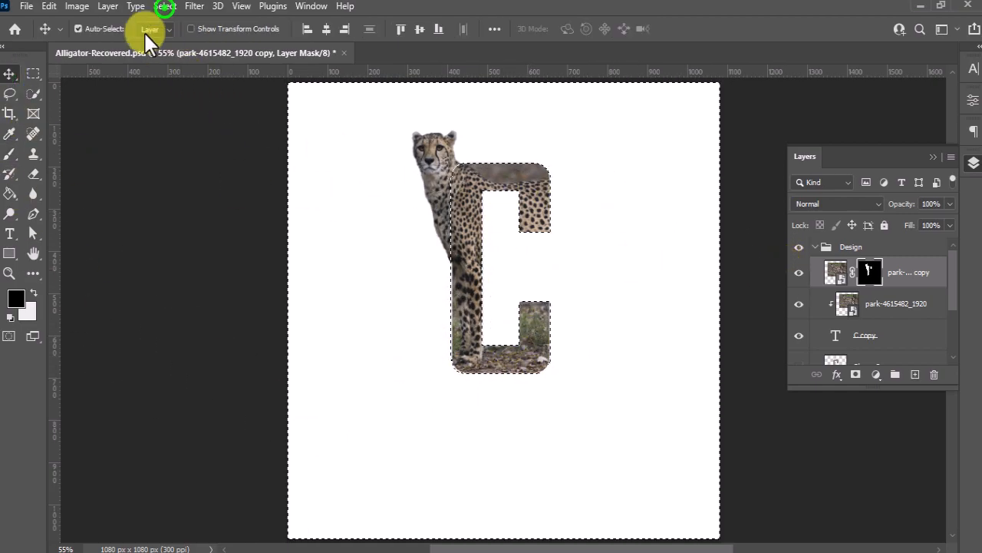
Clear the selection and show the Shape 2 layer that forms the letter's side edge
{"action": "left_click", "coordinate": [164, 7]}
{"action": "left_click", "coordinate": [234, 35]}
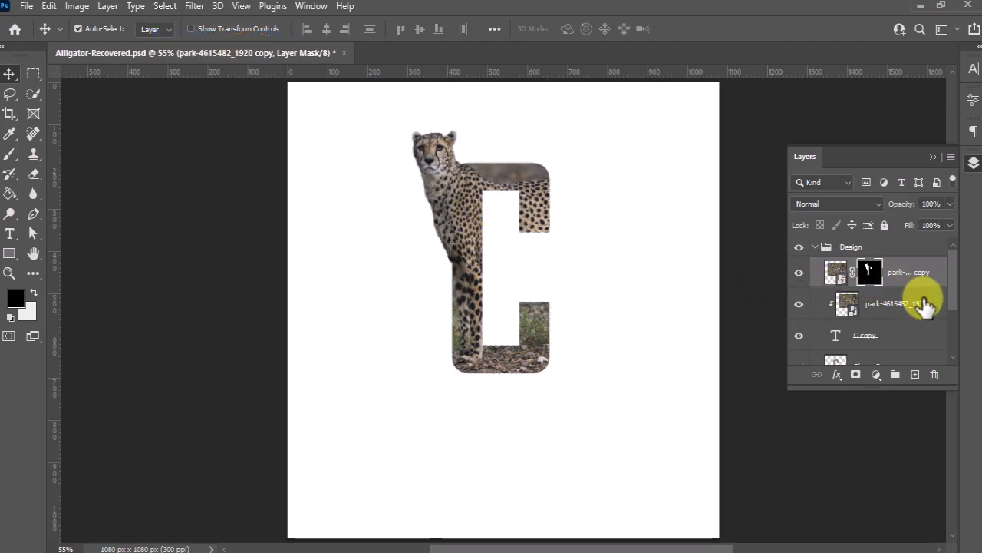
{"action": "scroll", "coordinate": [863, 327], "scroll_direction": "down", "scroll_amount": 1}
{"action": "scroll", "coordinate": [863, 326], "scroll_direction": "down", "scroll_amount": 1}
{"action": "left_click", "coordinate": [800, 330]}
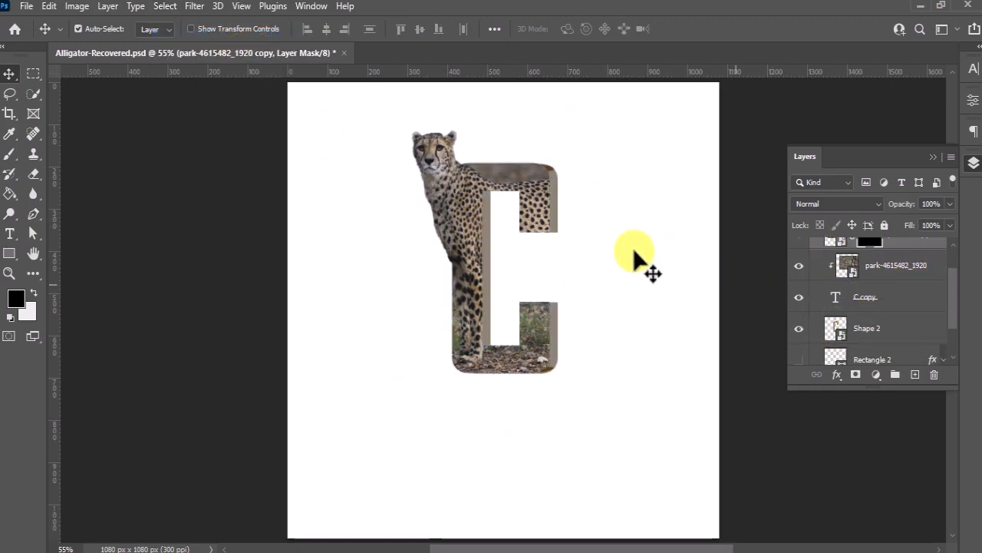
Duplicate the cheetah image layer directly above Shape 2 and clip the duplicate to that shape
{"action": "scroll", "coordinate": [886, 295], "scroll_direction": "up", "scroll_amount": 1}
{"action": "left_click", "coordinate": [882, 290]}
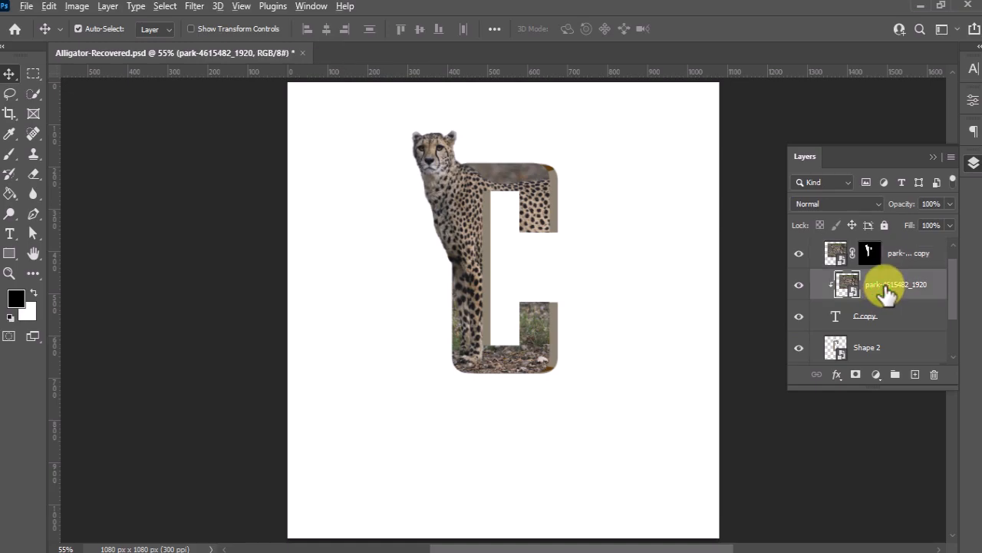
{"action": "left_click_drag", "start_coordinate": [880, 293], "coordinate": [883, 332]}
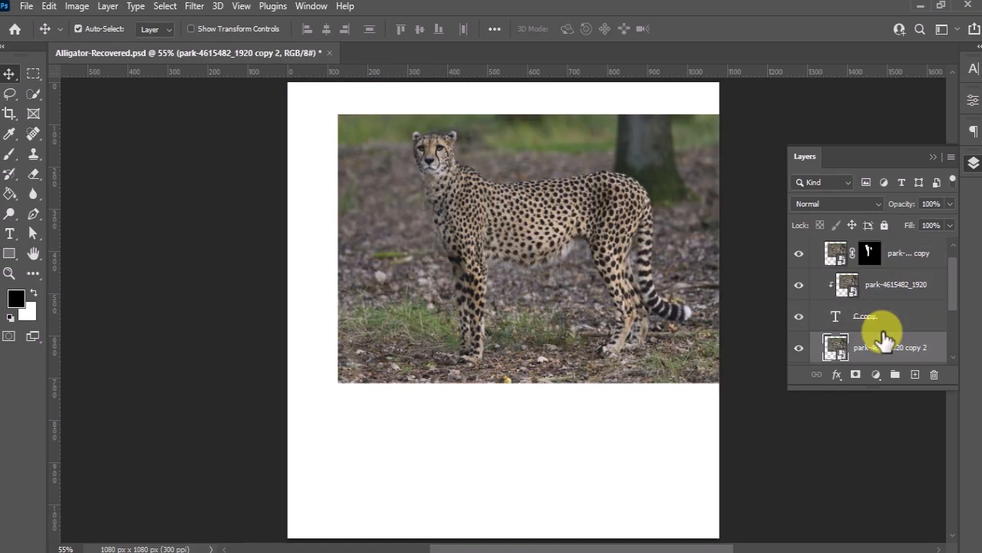
{"action": "scroll", "coordinate": [882, 332], "scroll_direction": "down", "scroll_amount": 1}
{"action": "left_click", "coordinate": [868, 310]}
{"action": "right_click", "coordinate": [869, 315]}
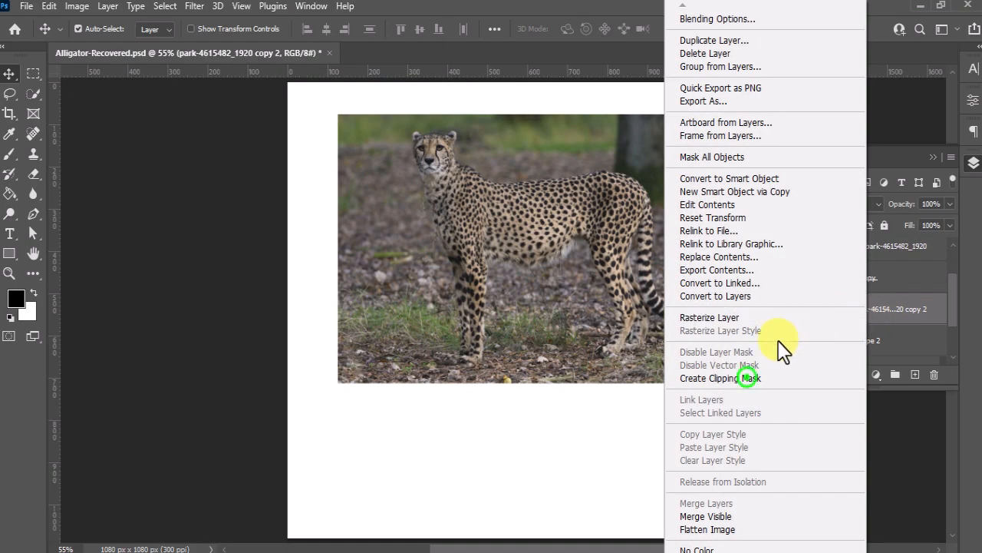
{"action": "left_click", "coordinate": [745, 376]}
Add a Levels adjustment clipped to the side edge's cheetah layer, with the white output level set to 75
{"action": "scroll", "coordinate": [890, 349], "scroll_direction": "down", "scroll_amount": 1}
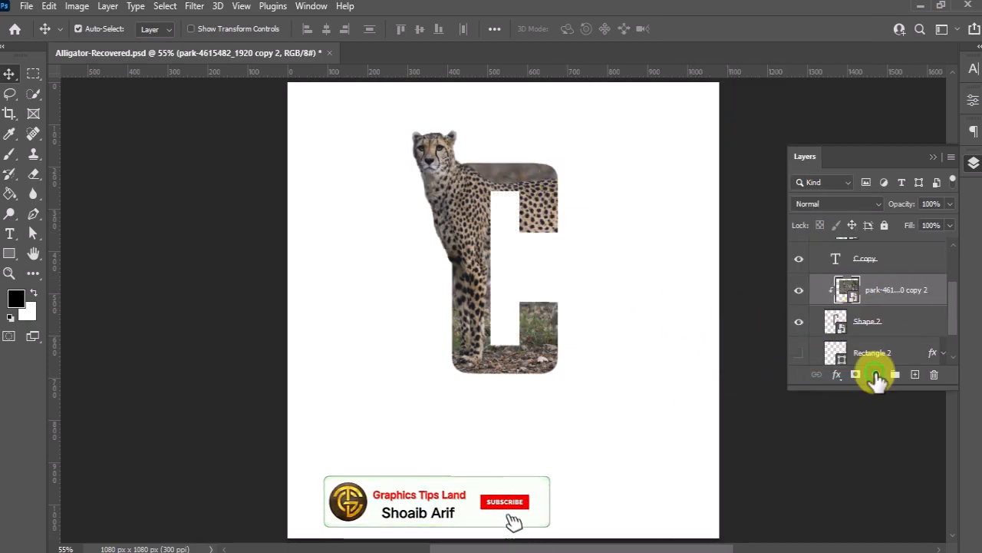
{"action": "left_click", "coordinate": [876, 375]}
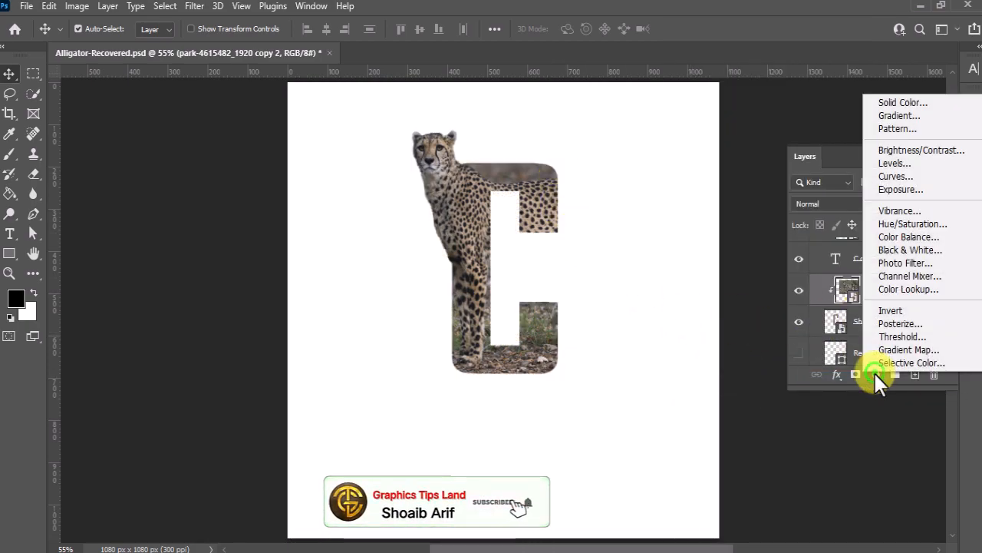
{"action": "left_click", "coordinate": [924, 163]}
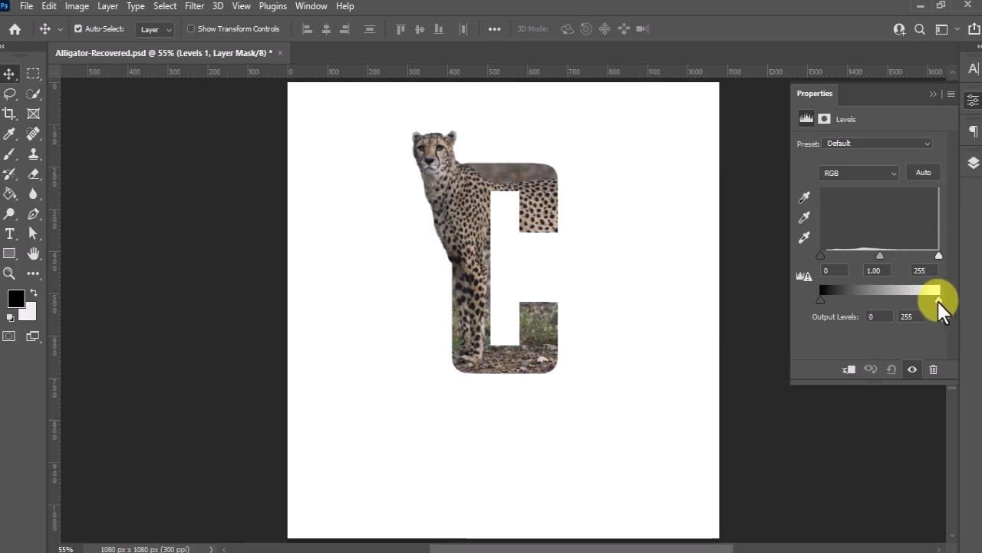
{"action": "left_click", "coordinate": [849, 369]}
{"action": "mouse_move", "coordinate": [939, 299]}
{"action": "left_mouse_down"}
{"action": "mouse_move", "coordinate": [839, 304]}
{"action": "mouse_move", "coordinate": [855, 304]}
{"action": "left_mouse_up"}
{"action": "left_click_drag", "start_coordinate": [917, 318], "coordinate": [890, 317]}
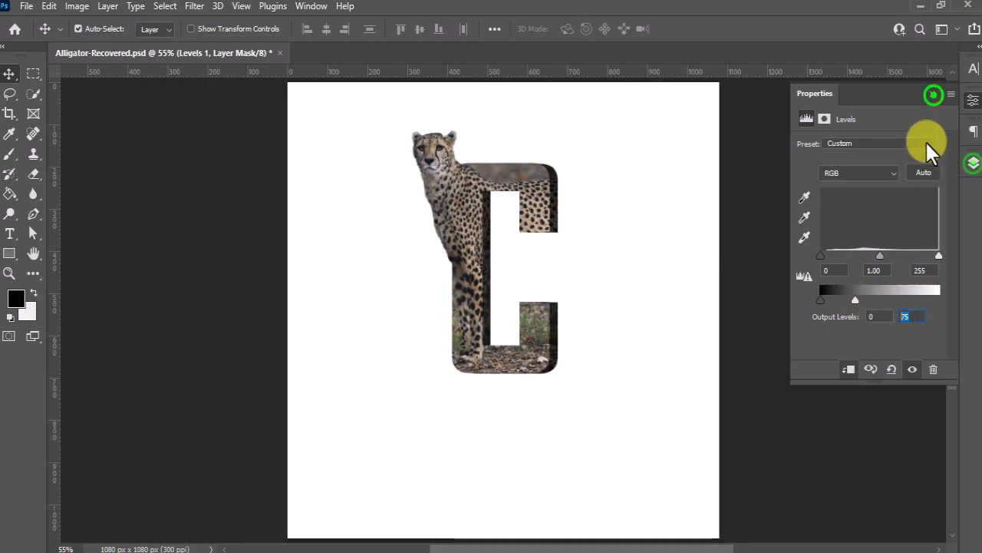
Add a new layer above the Levels adjustment and set up a black 150 px Soft Round brush at 50% opacity
{"action": "left_click", "coordinate": [973, 161]}
{"action": "left_click_drag", "start_coordinate": [926, 284], "coordinate": [917, 380]}
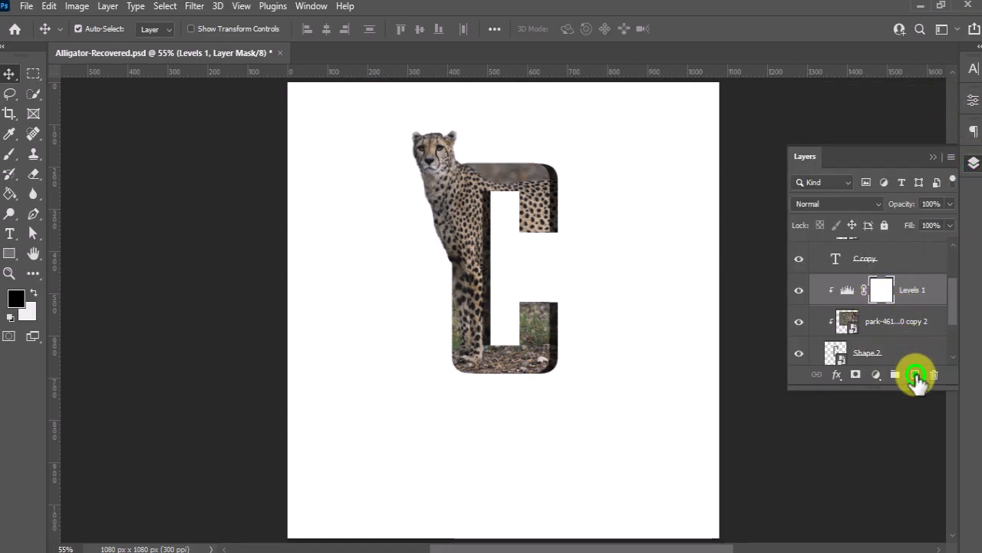
{"action": "left_click", "coordinate": [916, 375]}
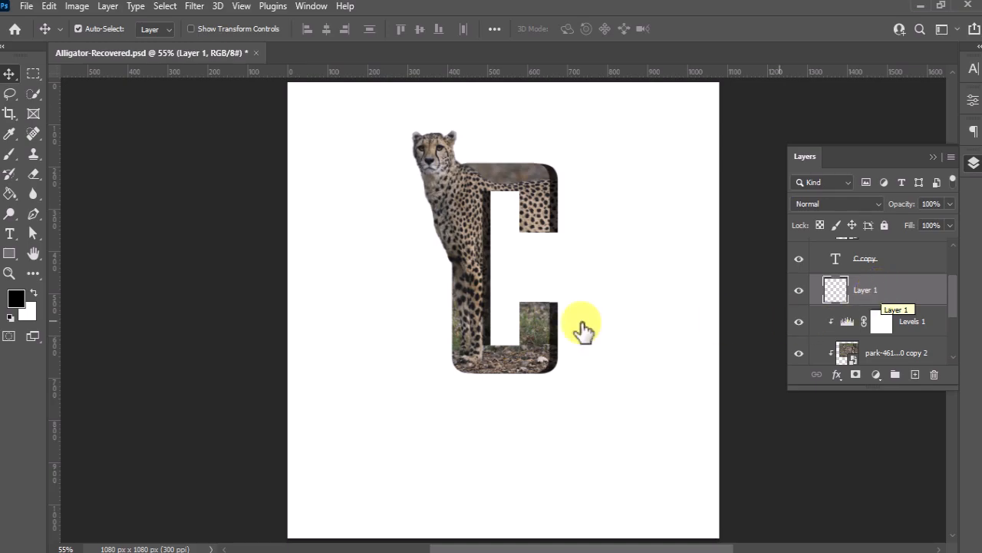
{"action": "right_click", "coordinate": [10, 157]}
{"action": "left_click", "coordinate": [44, 156]}
{"action": "left_click", "coordinate": [16, 294]}
{"action": "left_click_drag", "start_coordinate": [532, 463], "coordinate": [438, 515]}
{"action": "left_click", "coordinate": [816, 285]}
{"action": "left_click", "coordinate": [97, 28]}
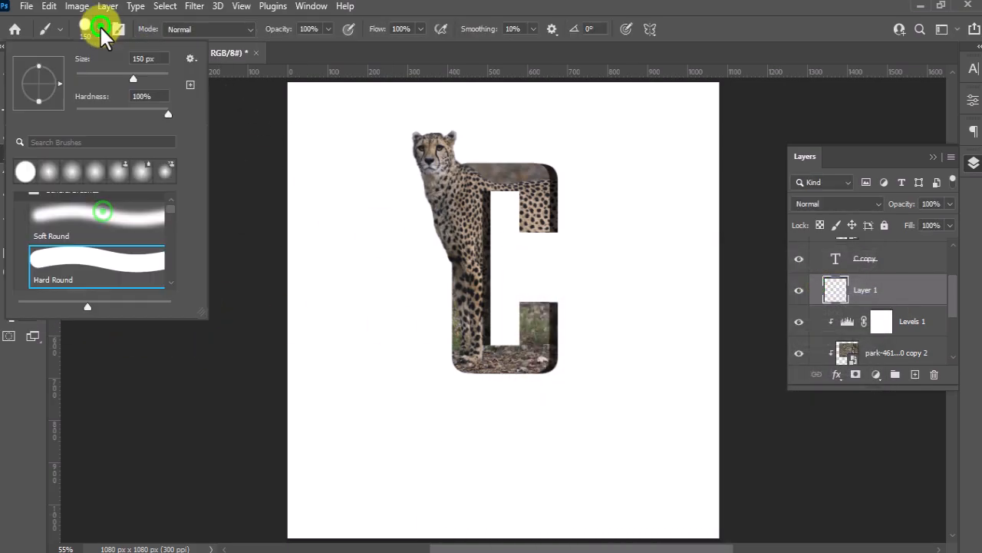
{"action": "left_click", "coordinate": [79, 221]}
{"action": "left_click", "coordinate": [318, 29]}
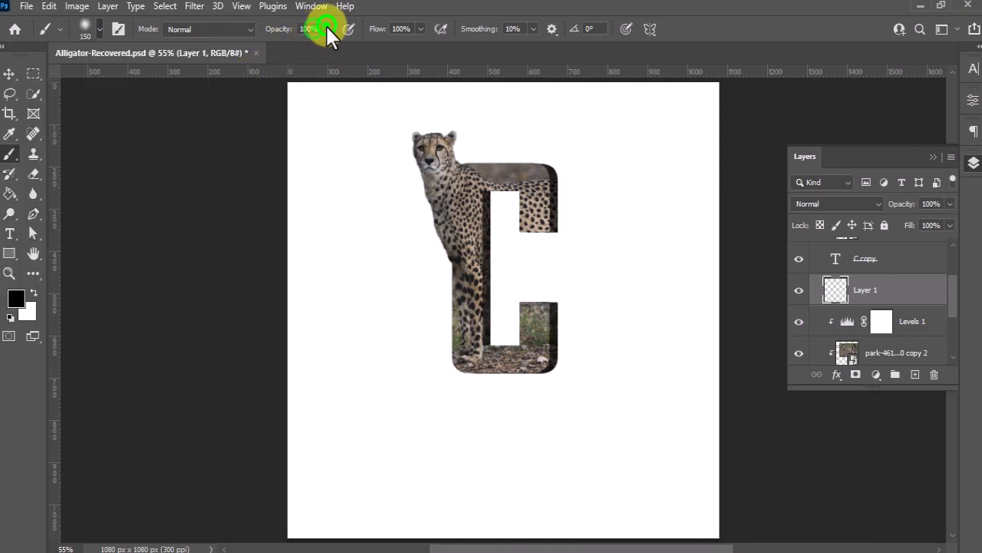
{"action": "left_click", "coordinate": [710, 13]}
Clip the new empty layer to Shape 2 with a clipping mask
{"action": "left_click", "coordinate": [500, 153]}
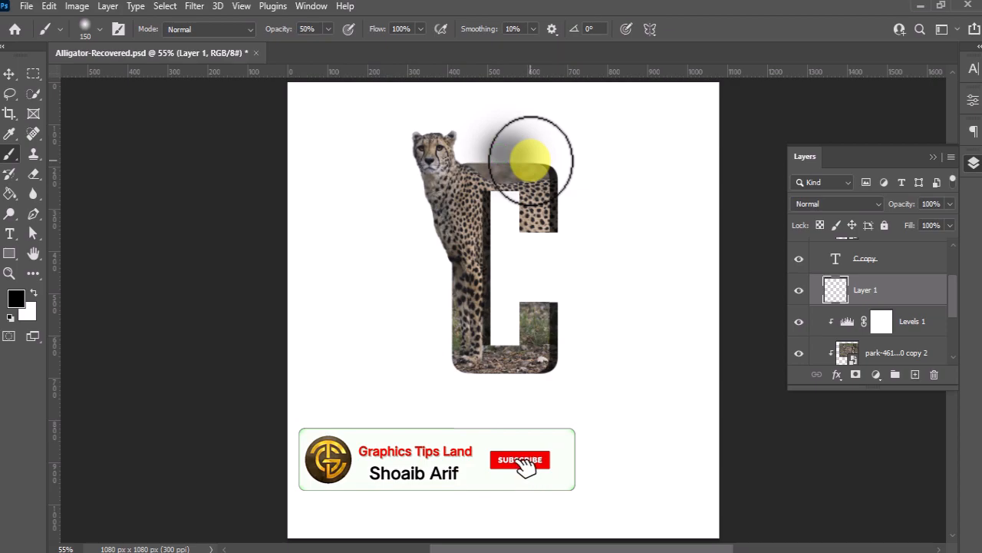
{"action": "right_click", "coordinate": [905, 298]}
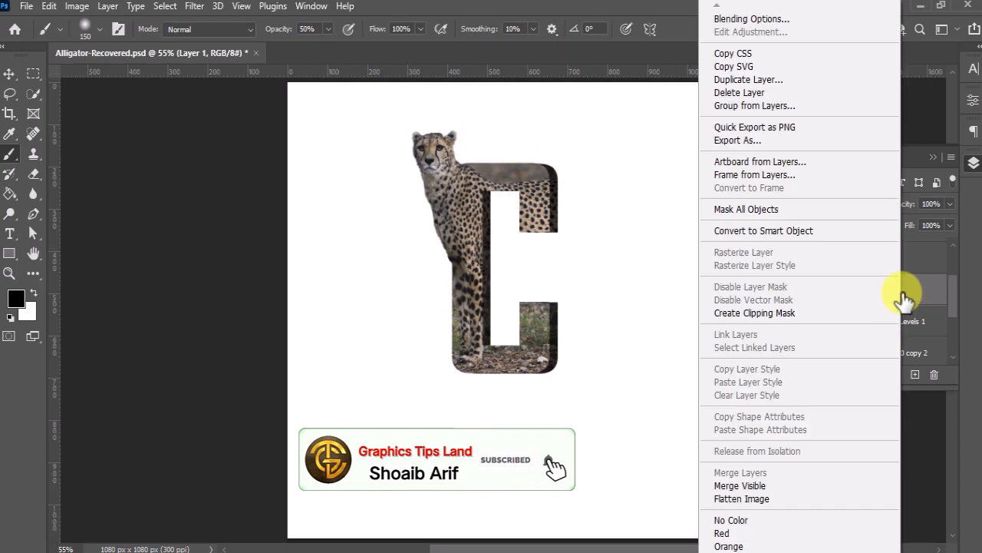
{"action": "left_click", "coordinate": [771, 317]}
Paint soft black shading over the letter's side edge on the clipped layer and set its opacity to 45%
{"action": "mouse_move", "coordinate": [562, 196]}
{"action": "left_mouse_down"}
{"action": "mouse_move", "coordinate": [552, 222]}
{"action": "mouse_move", "coordinate": [494, 198]}
{"action": "mouse_move", "coordinate": [502, 336]}
{"action": "mouse_move", "coordinate": [553, 349]}
{"action": "mouse_move", "coordinate": [553, 322]}
{"action": "mouse_move", "coordinate": [531, 366]}
{"action": "mouse_move", "coordinate": [550, 370]}
{"action": "mouse_move", "coordinate": [532, 387]}
{"action": "mouse_move", "coordinate": [492, 378]}
{"action": "left_mouse_up"}
{"action": "left_click", "coordinate": [951, 203]}
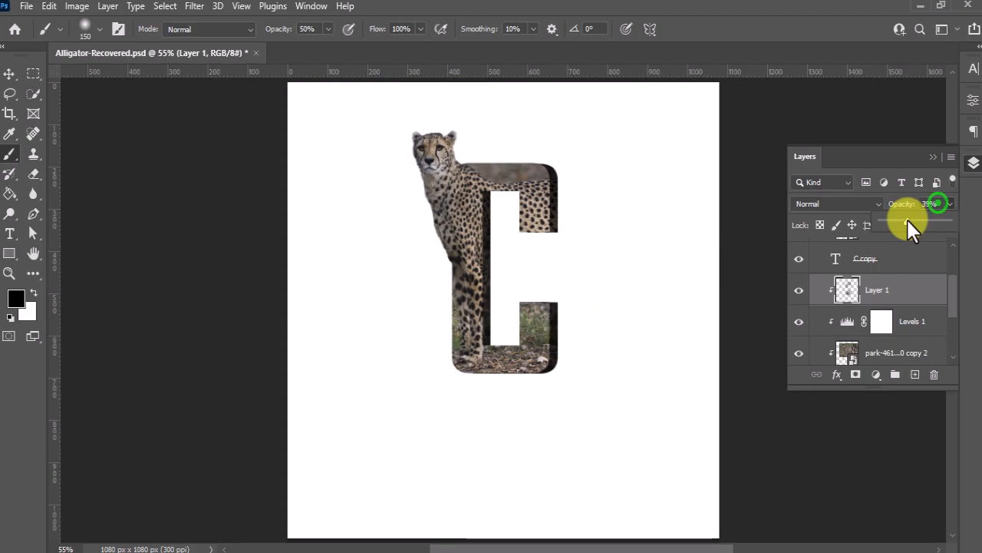
{"action": "left_click", "coordinate": [927, 203]}
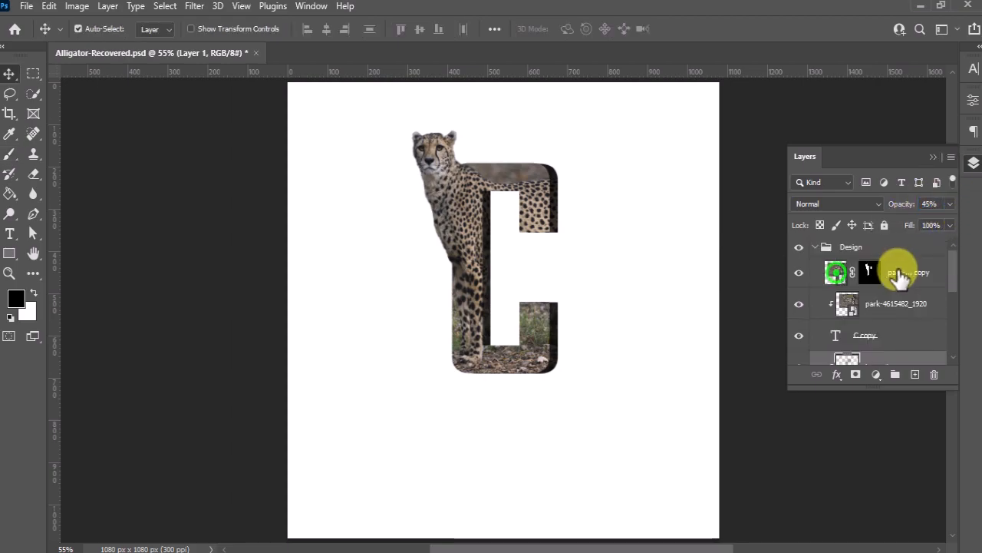
Group the layers from the masked cheetah copy down to Shape 2, and duplicate that group
{"action": "left_click", "coordinate": [837, 272]}
{"action": "scroll", "coordinate": [890, 305], "scroll_direction": "down", "scroll_amount": 3}
{"action": "scroll", "coordinate": [890, 309], "scroll_direction": "down", "scroll_amount": 2}
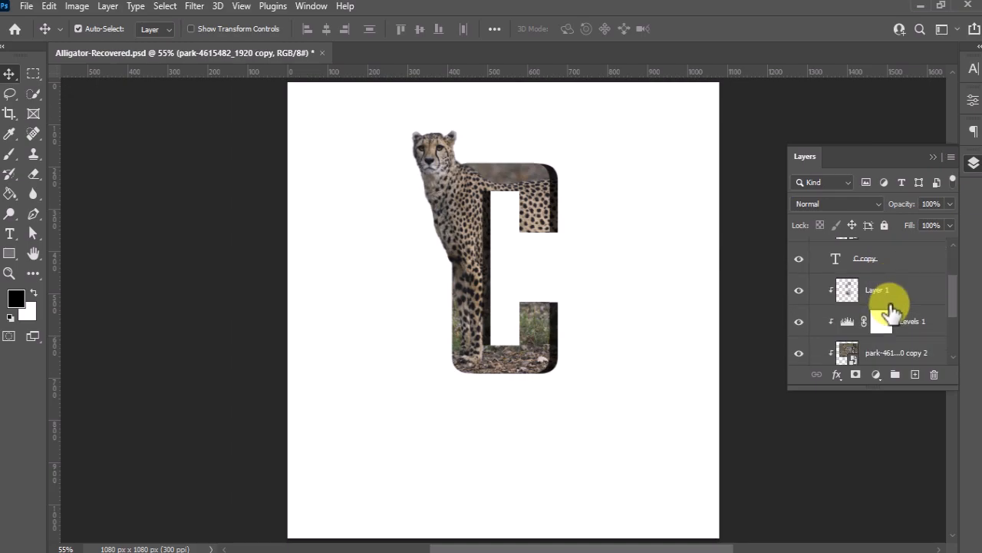
{"action": "left_click", "coordinate": [900, 315]}
{"action": "scroll", "coordinate": [901, 307], "scroll_direction": "up", "scroll_amount": 3}
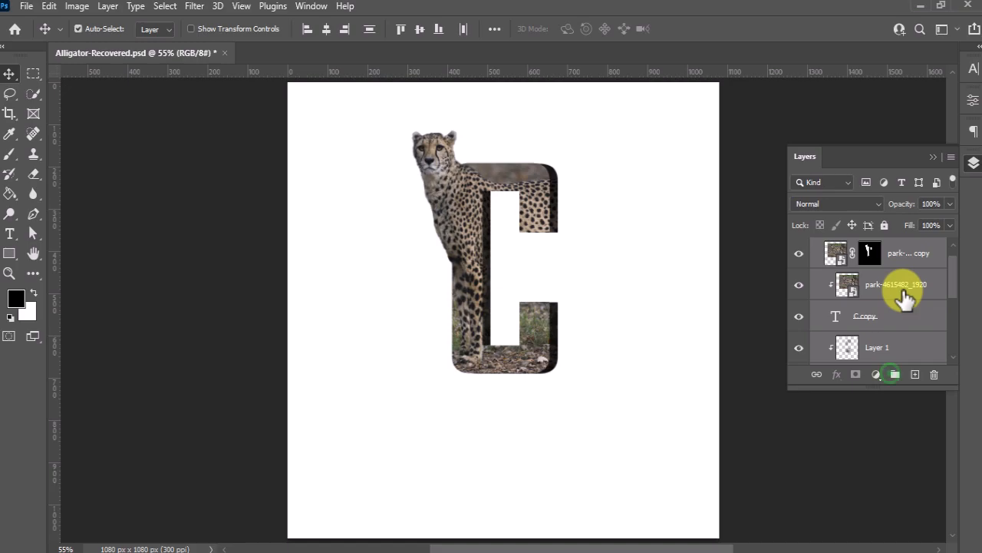
{"action": "left_click", "coordinate": [895, 373]}
{"action": "left_click_drag", "start_coordinate": [871, 276], "coordinate": [915, 374]}
Convert the lower group, Group 1, to a smart object
{"action": "left_click", "coordinate": [886, 289]}
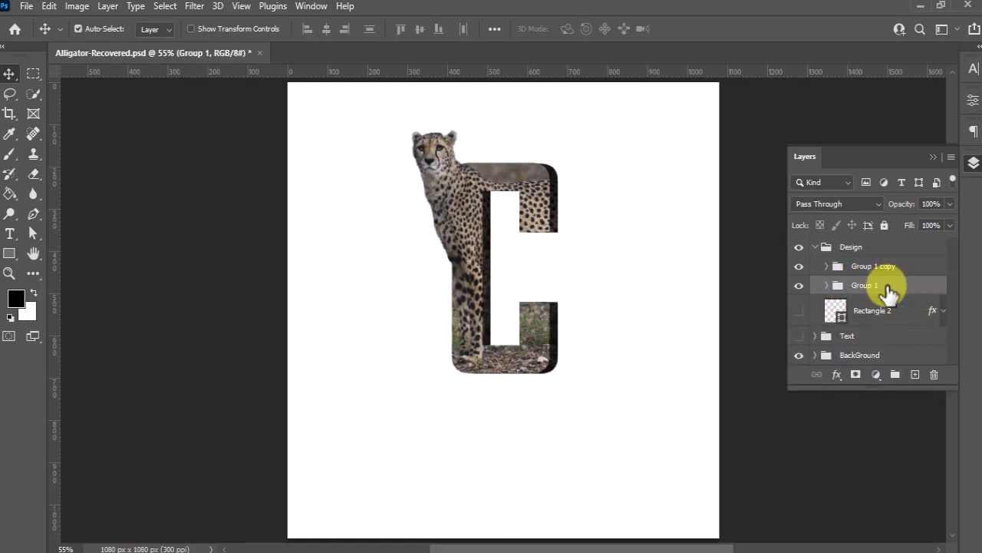
{"action": "right_click", "coordinate": [888, 293]}
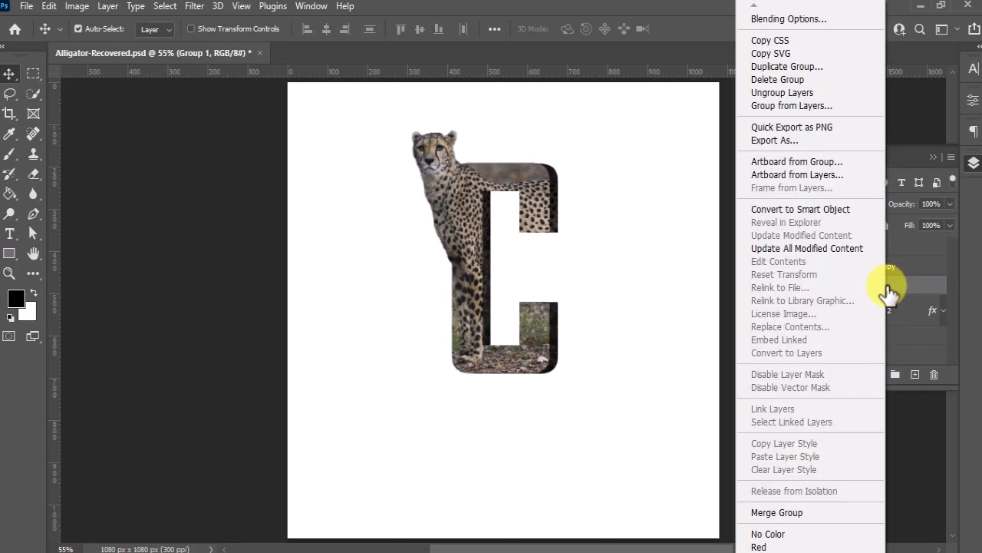
{"action": "left_click", "coordinate": [818, 209]}
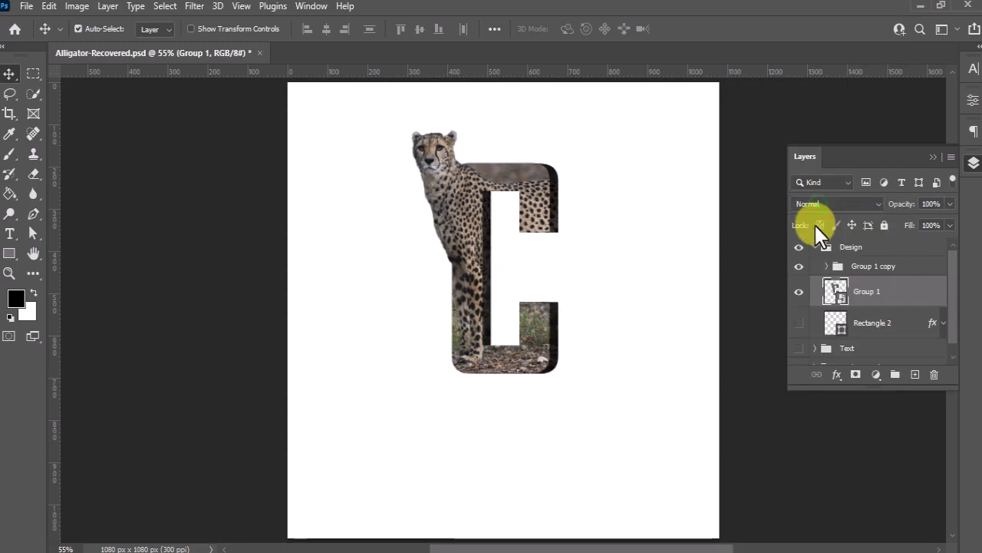
Flip the Group 1 smart object vertically and move it straight down so it mirrors the letter from its base
{"action": "left_click", "coordinate": [49, 8]}
{"action": "left_click", "coordinate": [186, 338]}
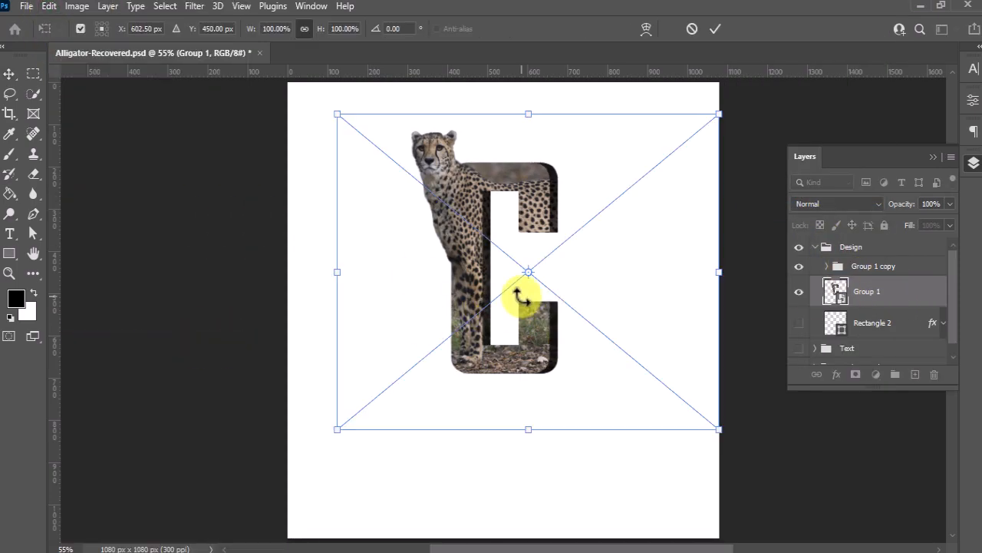
{"action": "right_click", "coordinate": [551, 256]}
{"action": "left_click", "coordinate": [606, 545]}
{"action": "left_click_drag", "start_coordinate": [564, 265], "coordinate": [574, 440]}
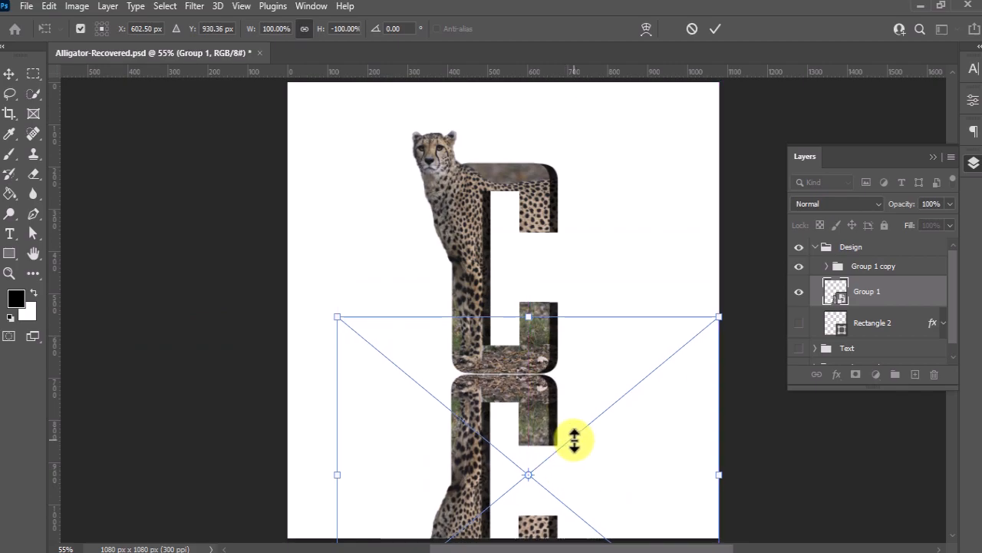
{"action": "left_click", "coordinate": [715, 29]}
Add a layer mask to the flipped Group 1 and fade it downward with a linear foreground-to-transparent gradient
{"action": "key", "text": "g"}
{"action": "left_click", "coordinate": [857, 377]}
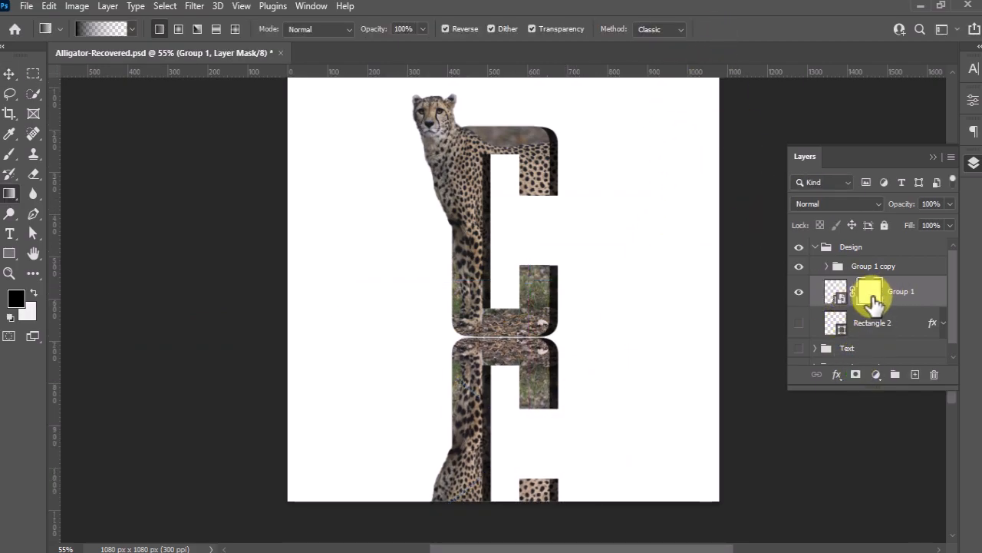
{"action": "right_click", "coordinate": [15, 198]}
{"action": "left_click", "coordinate": [82, 193]}
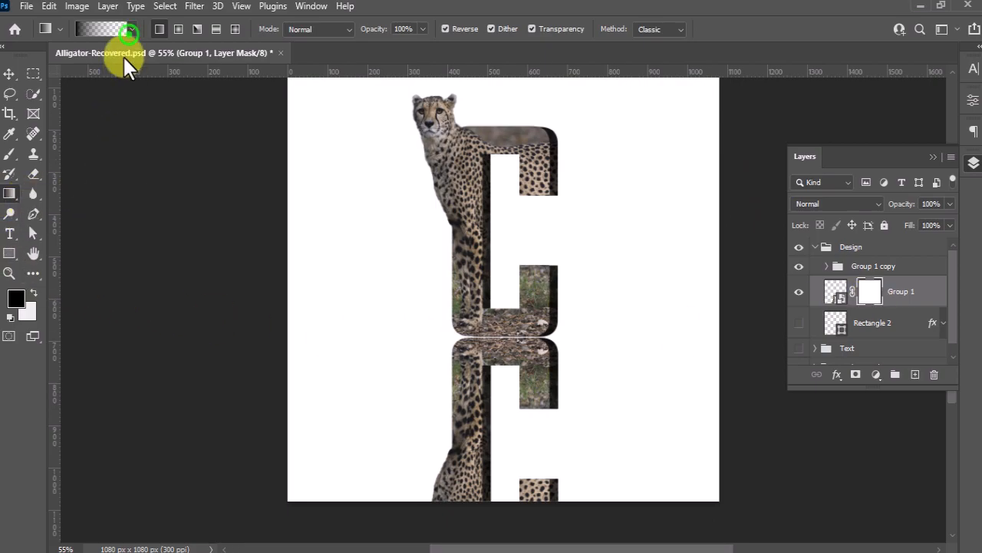
{"action": "left_click", "coordinate": [127, 29]}
{"action": "left_click", "coordinate": [61, 81]}
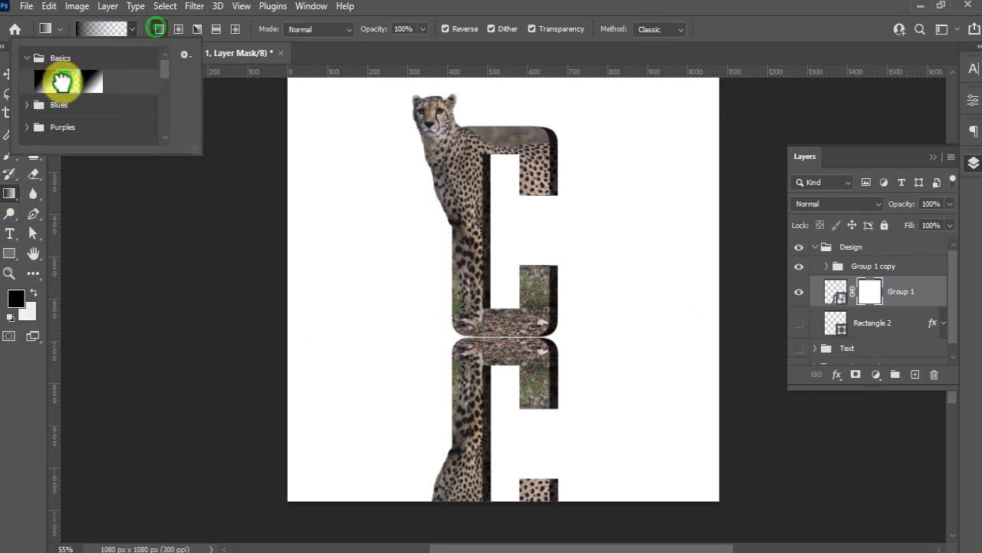
{"action": "left_click", "coordinate": [157, 29]}
{"action": "left_click_drag", "start_coordinate": [505, 285], "coordinate": [504, 388]}
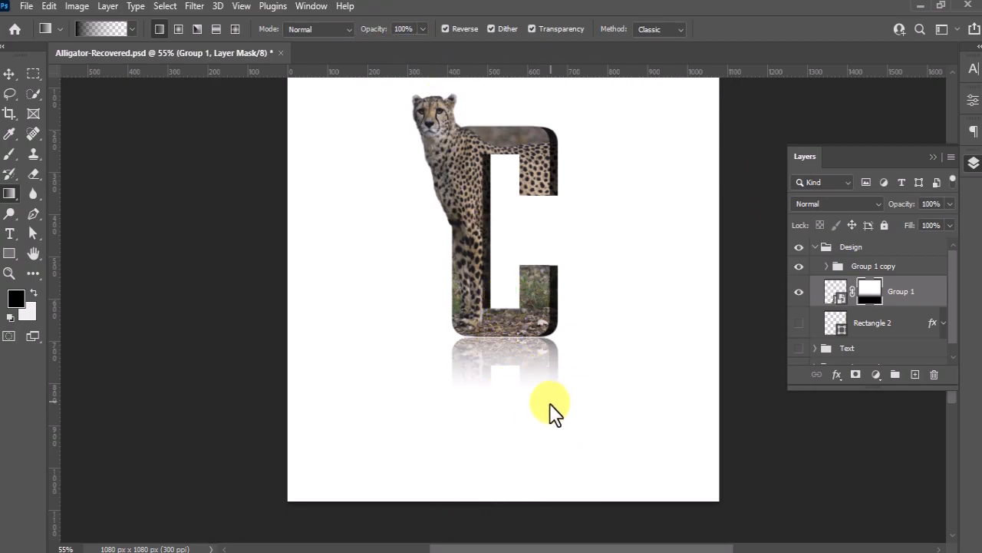
Add a new layer above the reflection and place one soft black 300 px brush dab at full opacity over the letter's opening
{"action": "left_click", "coordinate": [902, 292]}
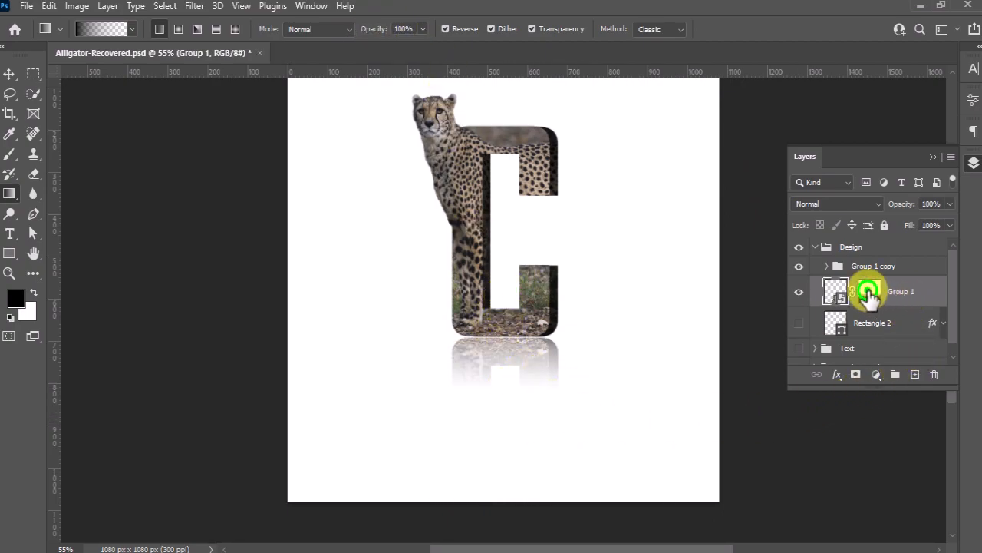
{"action": "left_click", "coordinate": [867, 292]}
{"action": "left_click", "coordinate": [915, 374]}
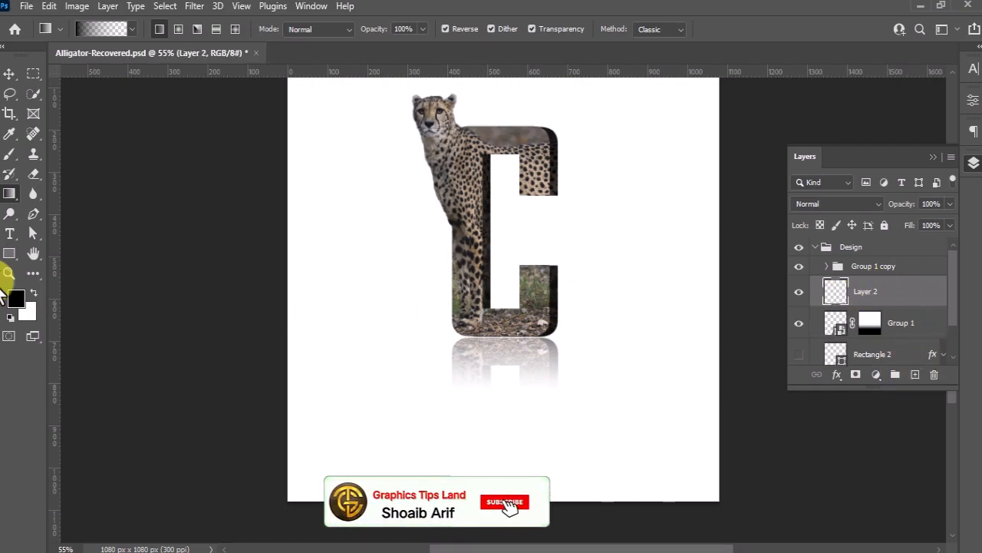
{"action": "left_click", "coordinate": [10, 153]}
{"action": "left_click", "coordinate": [73, 154]}
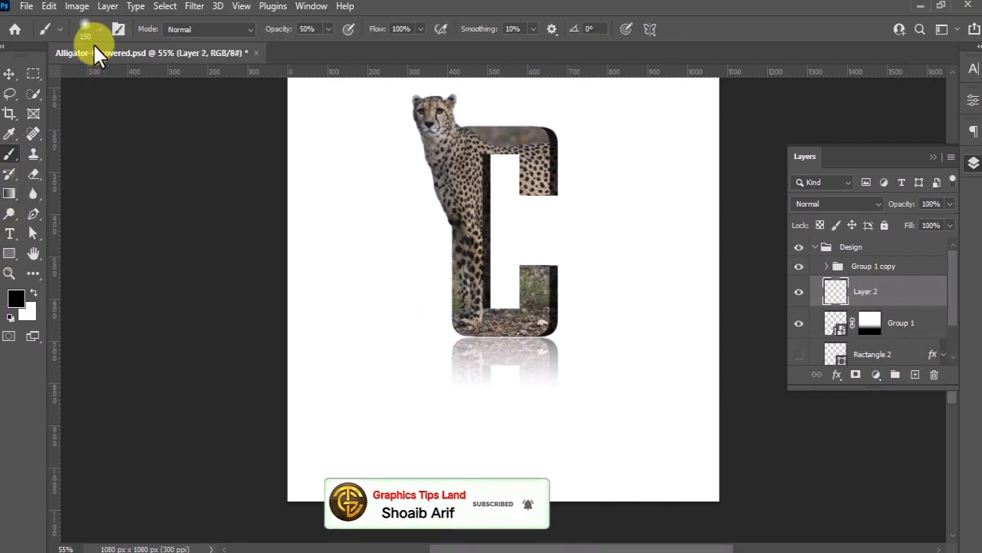
{"action": "key", "text": "]"}
{"action": "key", "text": "]"}
{"action": "key", "text": "]"}
{"action": "key", "text": "]"}
{"action": "left_click", "coordinate": [328, 29]}
{"action": "left_click_drag", "start_coordinate": [329, 45], "coordinate": [362, 45]}
{"action": "left_click", "coordinate": [504, 266]}
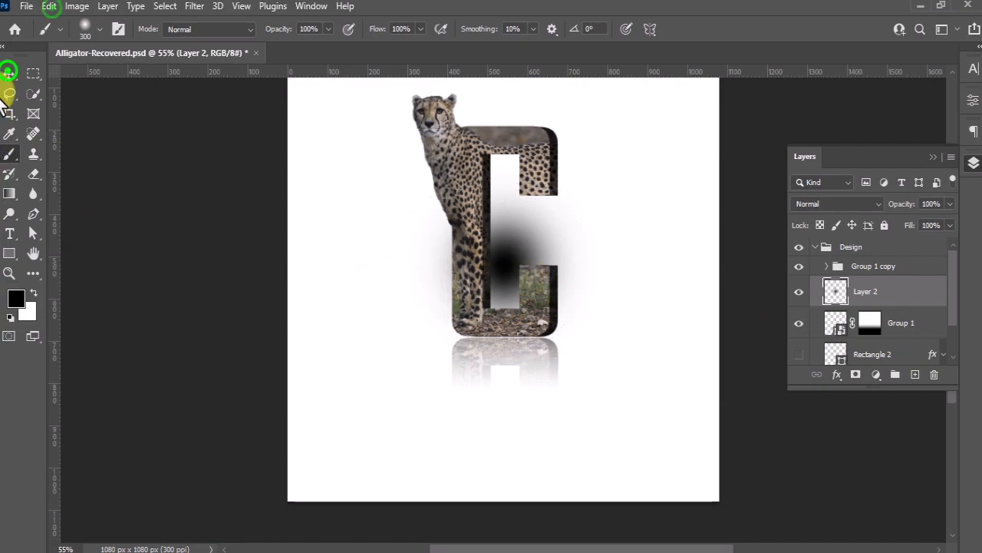
Free-transform the black brush dab to 95.50% width and 4.57% height as a thin contact shadow centred under the letter's base
{"action": "left_click", "coordinate": [9, 73]}
{"action": "left_click", "coordinate": [48, 5]}
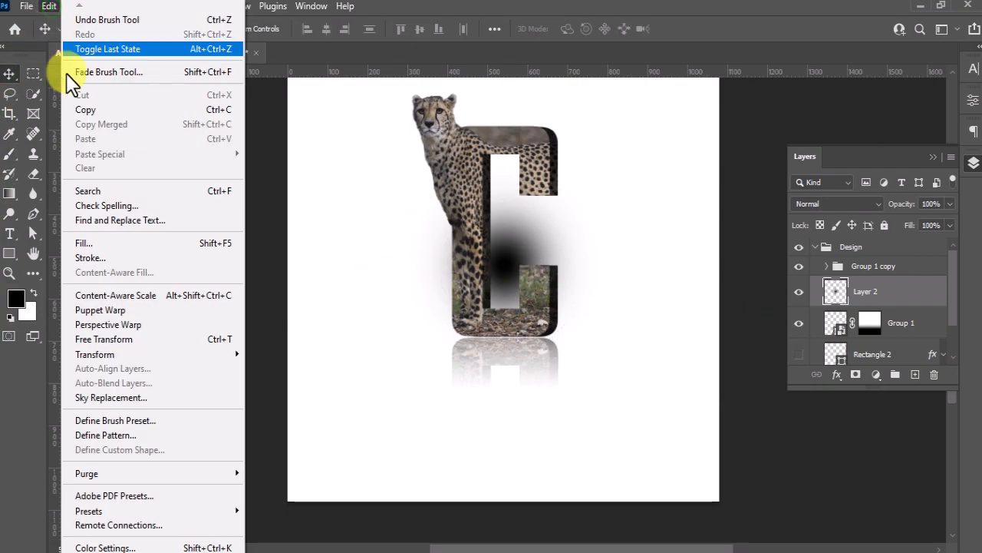
{"action": "left_click", "coordinate": [135, 341]}
{"action": "left_click_drag", "start_coordinate": [502, 162], "coordinate": [526, 338]}
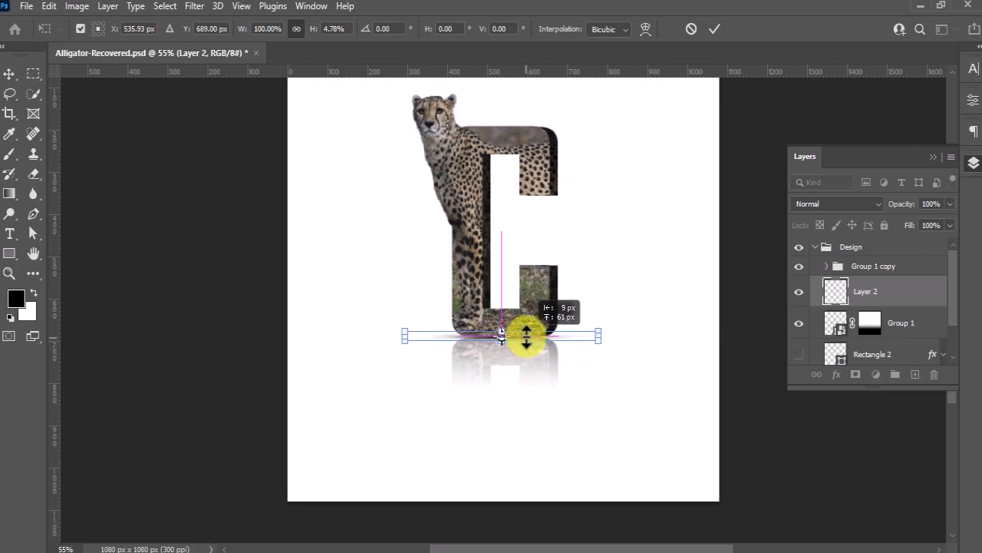
{"action": "left_click_drag", "start_coordinate": [599, 335], "coordinate": [589, 335]}
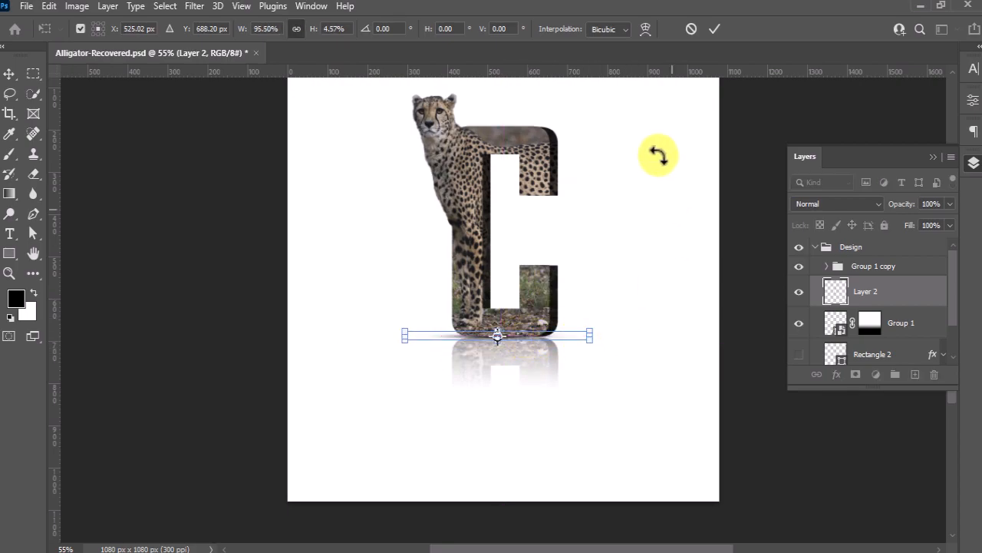
{"action": "key", "text": "Down"}
{"action": "key", "text": "Down"}
{"action": "key", "text": "Down"}
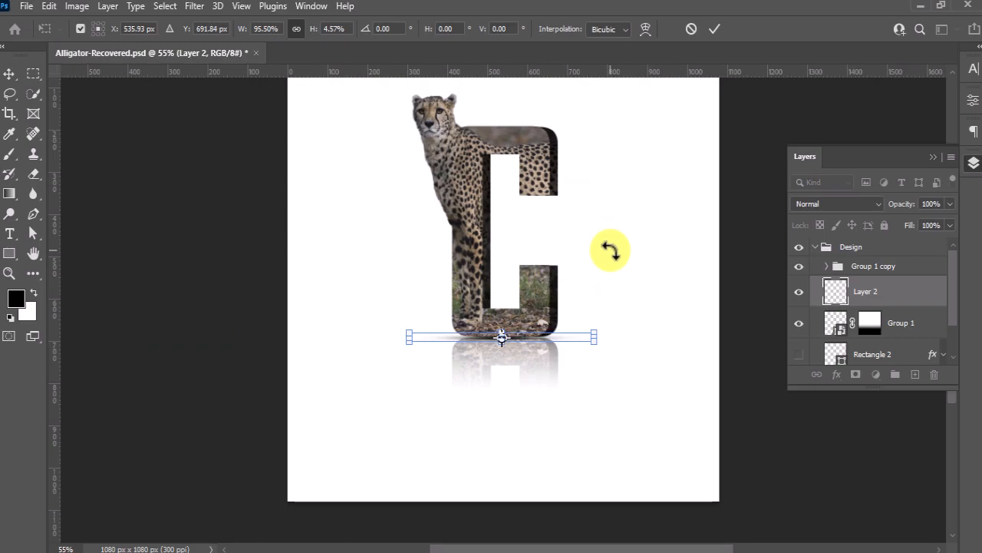
{"action": "left_click", "coordinate": [712, 29]}
Delete the hidden unsplash photo layer from the BackGround group and make the Gradient Fill 1 layer visible
{"action": "scroll", "coordinate": [859, 326], "scroll_direction": "down", "scroll_amount": 3}
{"action": "left_click", "coordinate": [817, 357]}
{"action": "scroll", "coordinate": [890, 338], "scroll_direction": "down", "scroll_amount": 5}
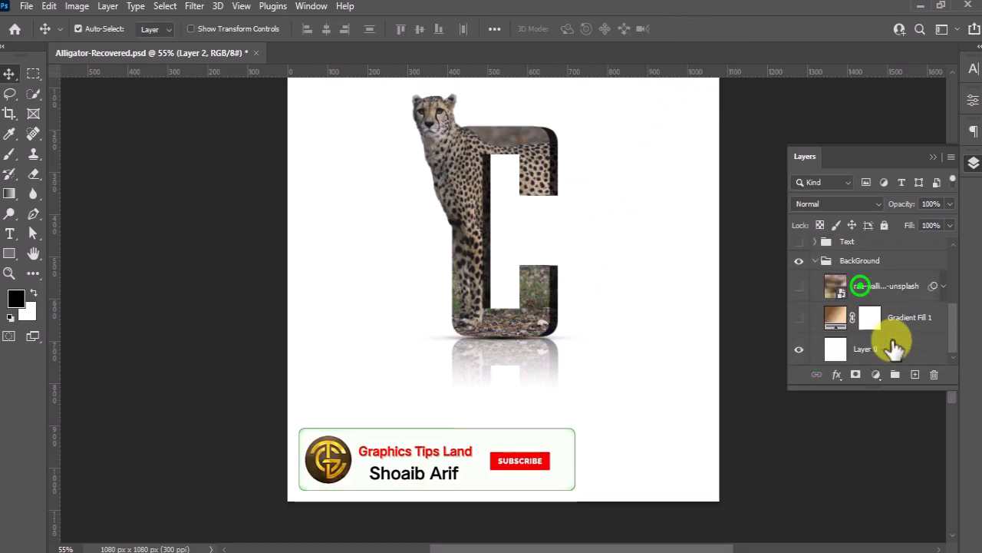
{"action": "left_click", "coordinate": [862, 284]}
{"action": "key", "text": "Delete"}
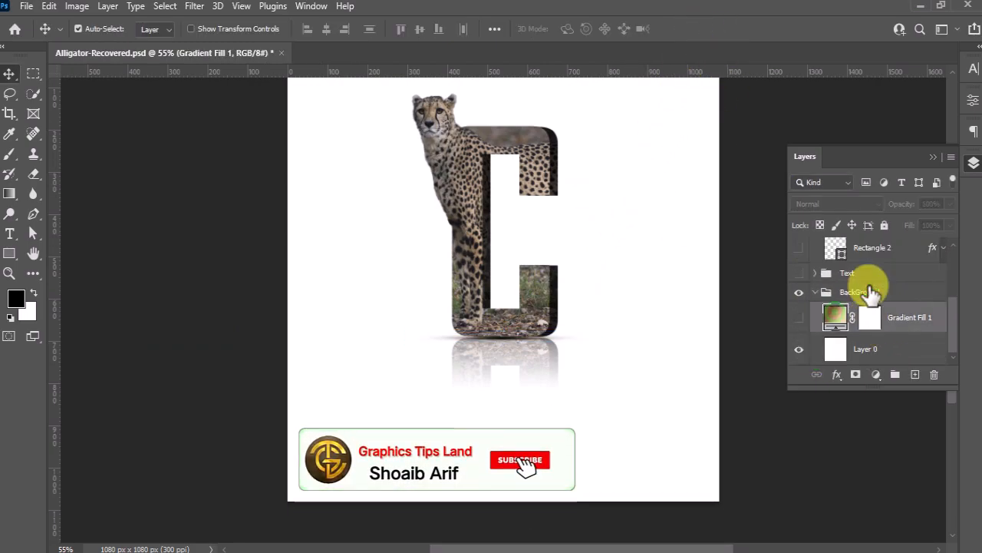
{"action": "left_click", "coordinate": [799, 317]}
Set the color of Gradient Fill 1's first stop, at location 0%, to #615536
{"action": "double_click", "coordinate": [830, 314]}
{"action": "left_click", "coordinate": [612, 162]}
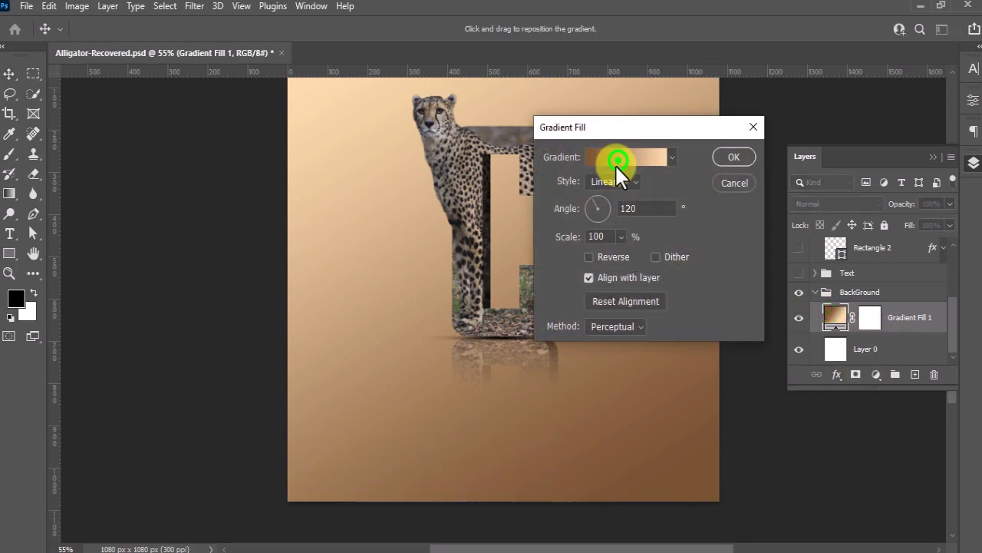
{"action": "left_click", "coordinate": [55, 388]}
{"action": "left_click", "coordinate": [113, 450]}
{"action": "left_click_drag", "start_coordinate": [690, 258], "coordinate": [505, 128]}
{"action": "left_click_drag", "start_coordinate": [589, 403], "coordinate": [519, 402]}
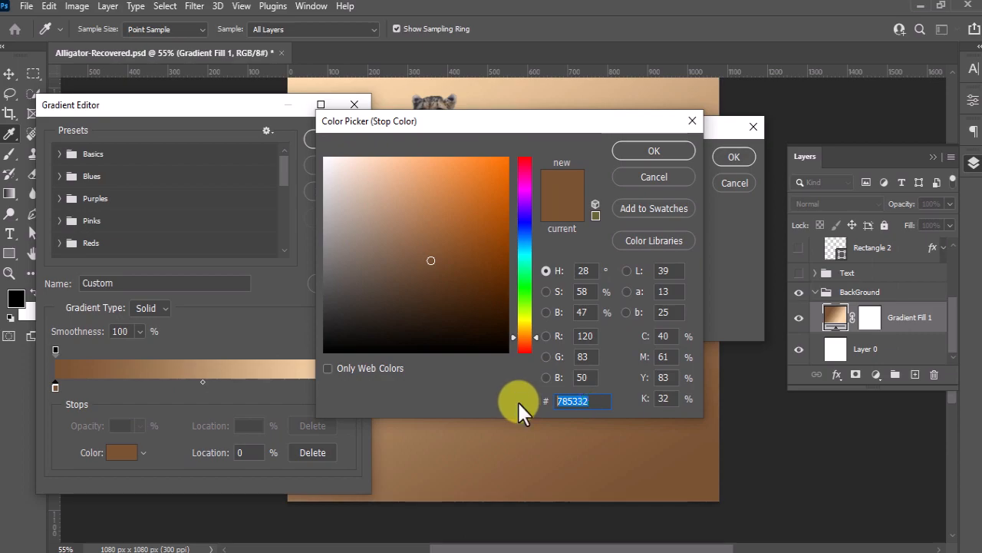
{"action": "type", "text": "615536"}
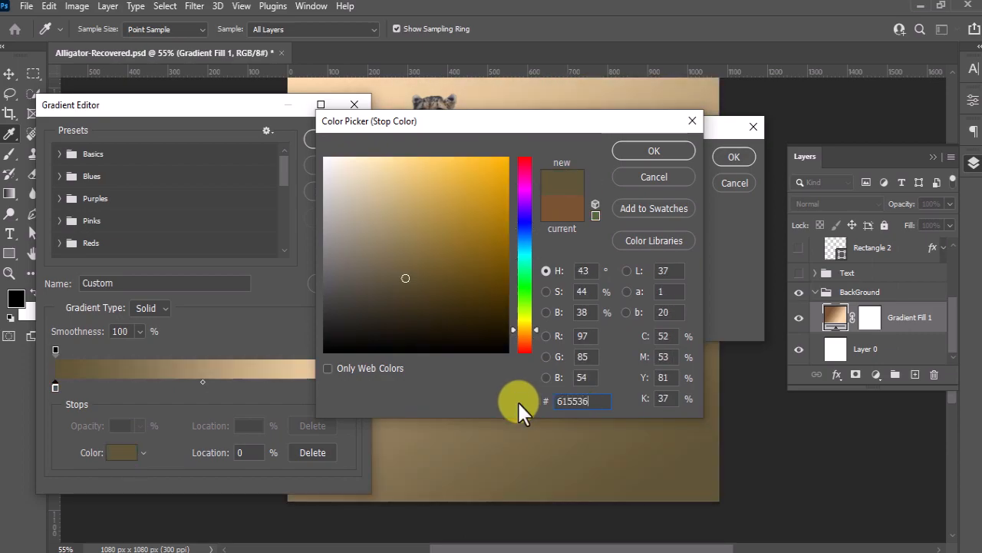
{"action": "double_click", "coordinate": [589, 402]}
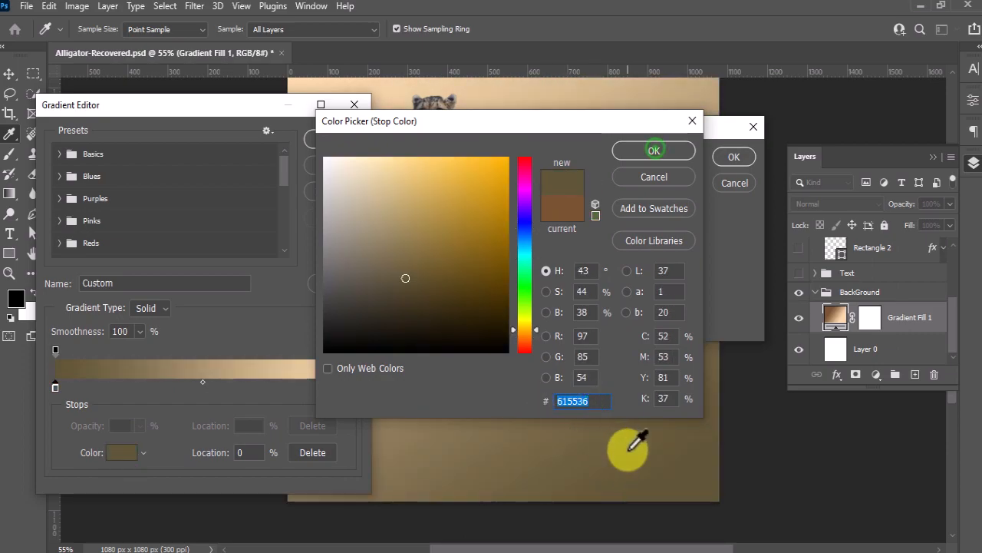
{"action": "left_click", "coordinate": [654, 151]}
Set the color of the background gradient's end stop, at location 100%, to #d8c28c
{"action": "left_click", "coordinate": [349, 387]}
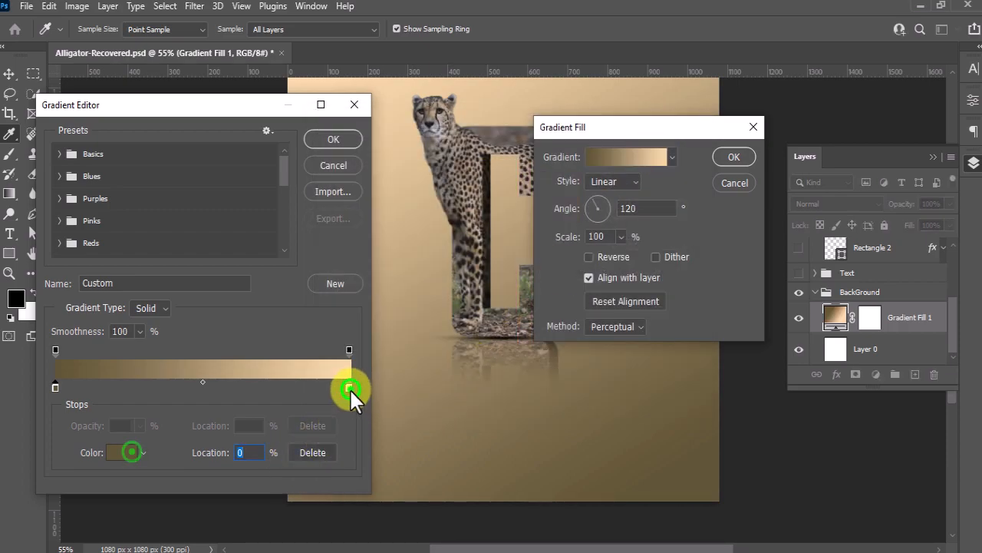
{"action": "left_click", "coordinate": [131, 452]}
{"action": "double_click", "coordinate": [581, 400]}
{"action": "type", "text": "d"}
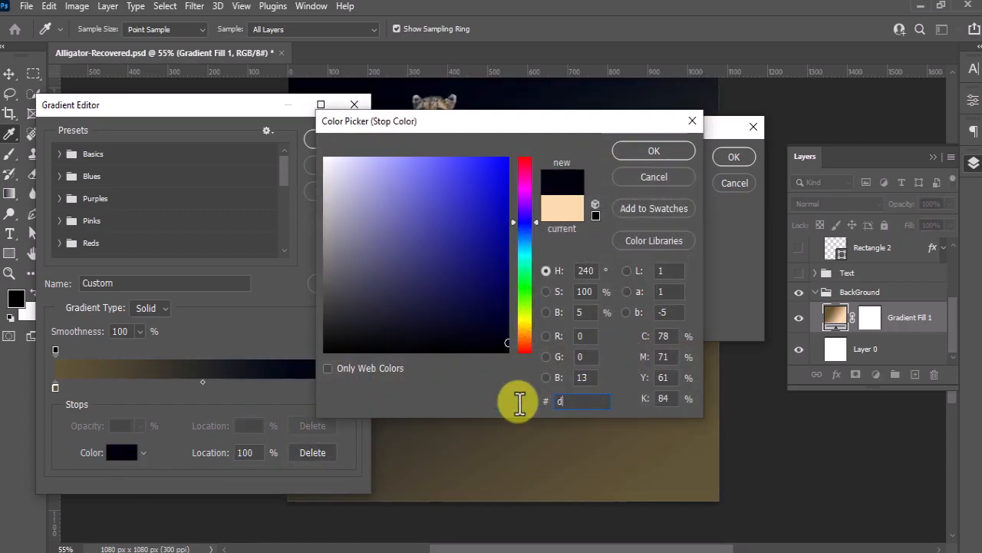
{"action": "type", "text": "8c28c"}
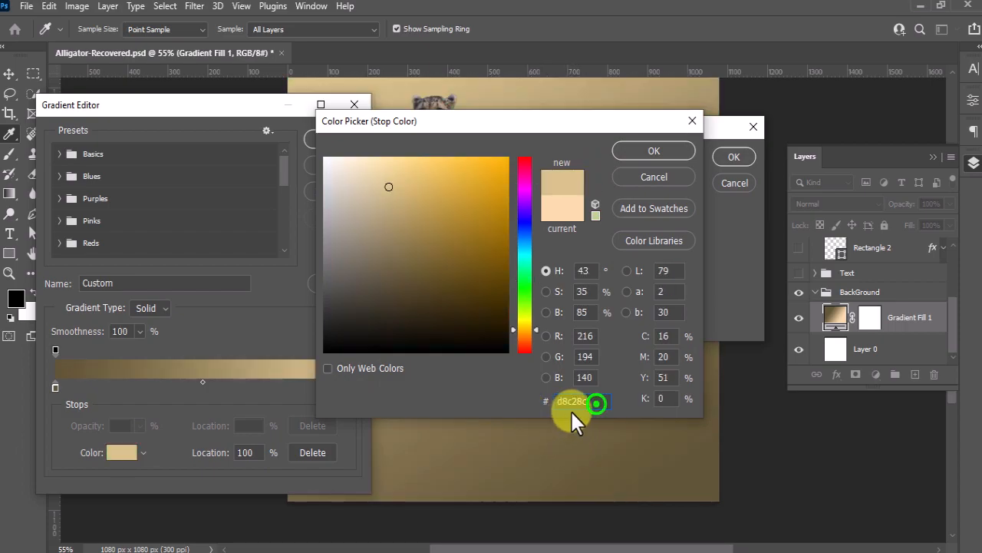
{"action": "left_click", "coordinate": [649, 154]}
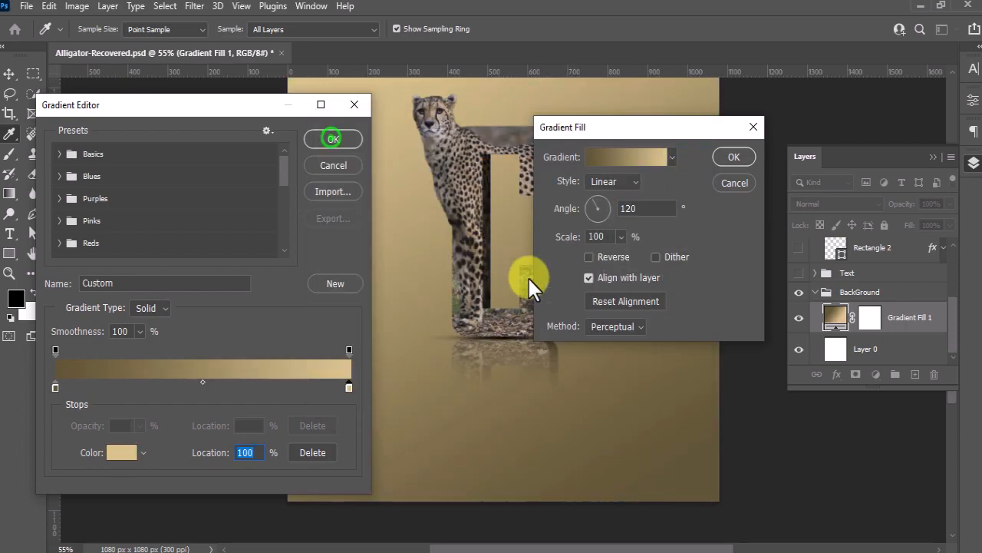
Accept the edited gradient colors and set the gradient fill's angle to 90°
{"action": "left_click", "coordinate": [333, 138]}
{"action": "left_click", "coordinate": [647, 207]}
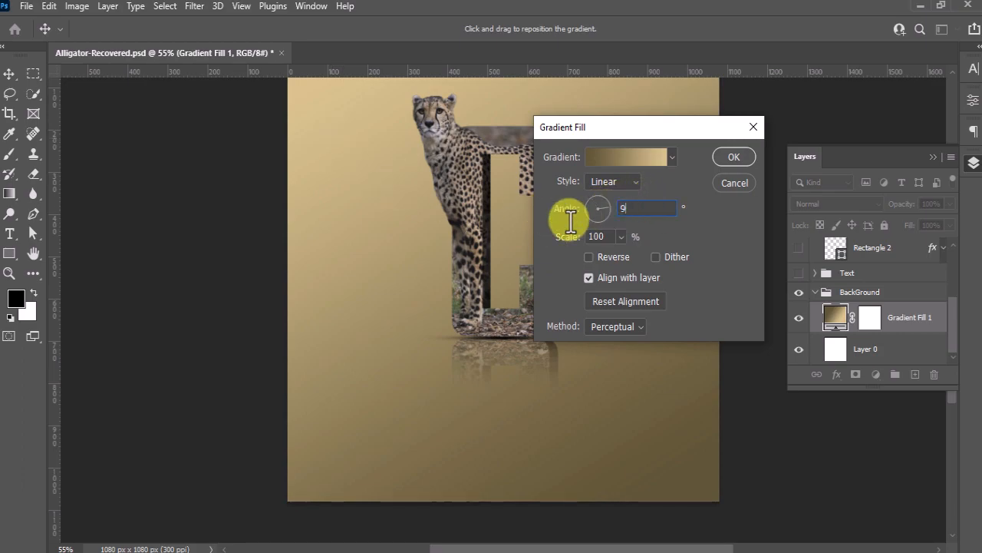
{"action": "type", "text": "90"}
{"action": "left_click", "coordinate": [737, 156]}
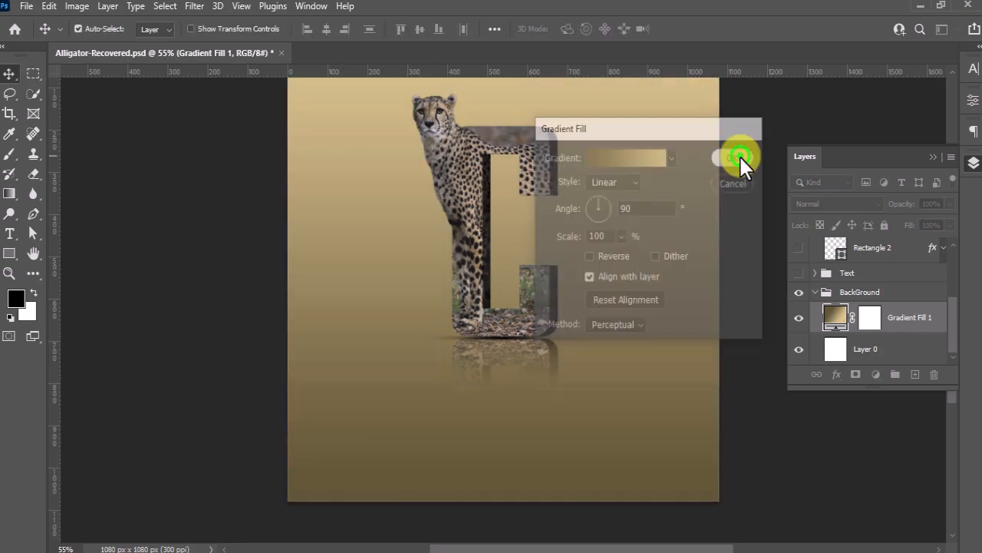
Collapse the BackGround group and show the Rectangle 2 frame around the artwork
{"action": "left_click", "coordinate": [815, 292]}
{"action": "left_click", "coordinate": [799, 310]}
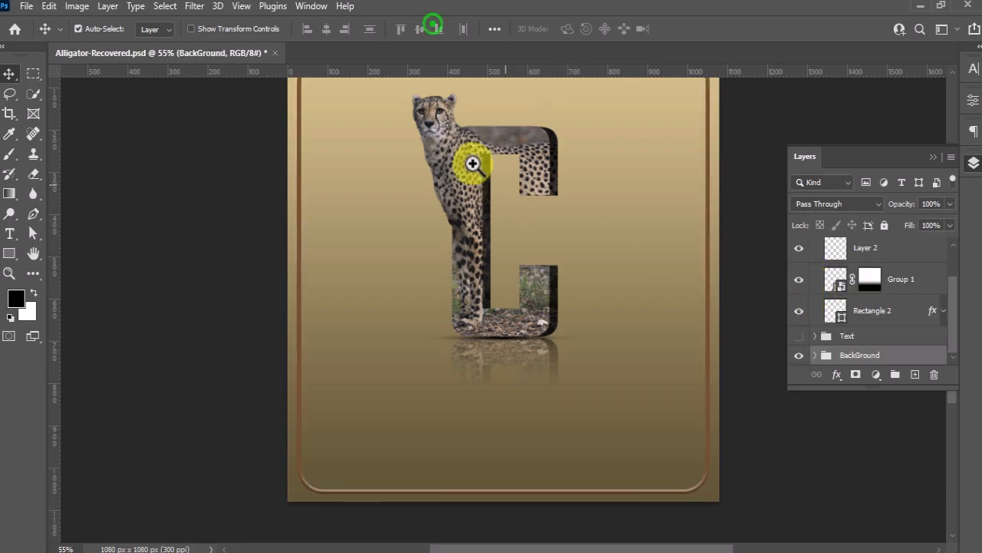
{"action": "key", "text": "z"}
{"action": "left_click", "coordinate": [431, 28]}
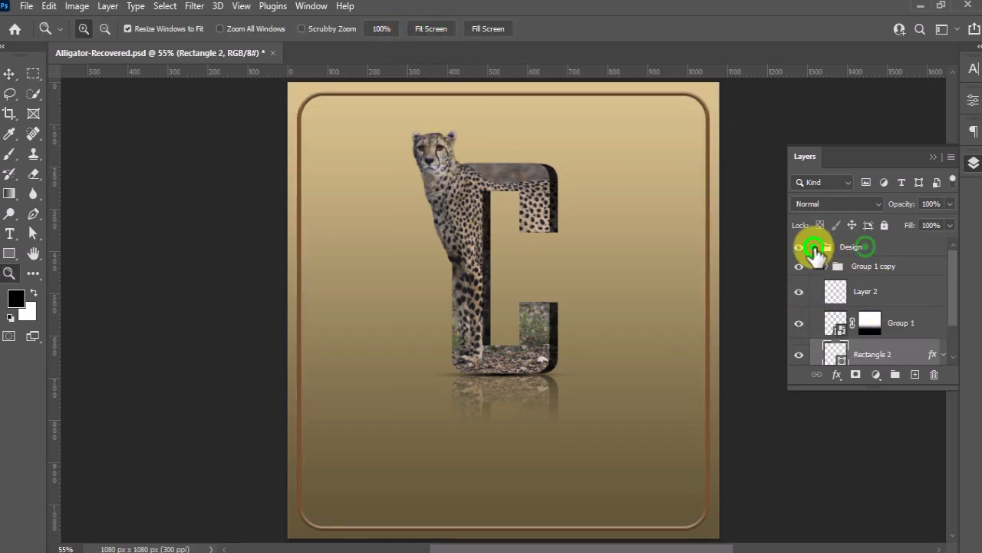
Collapse the Design group and stamp all visible layers into a new layer above it
{"action": "left_click", "coordinate": [815, 247]}
{"action": "left_click", "coordinate": [865, 247]}
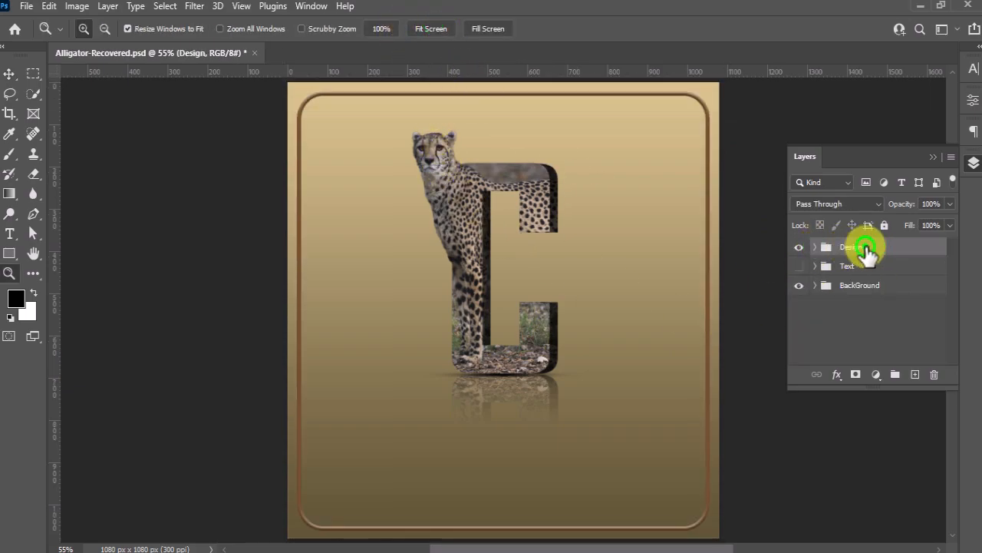
{"action": "key", "text": "ctrl+shift+alt+e"}
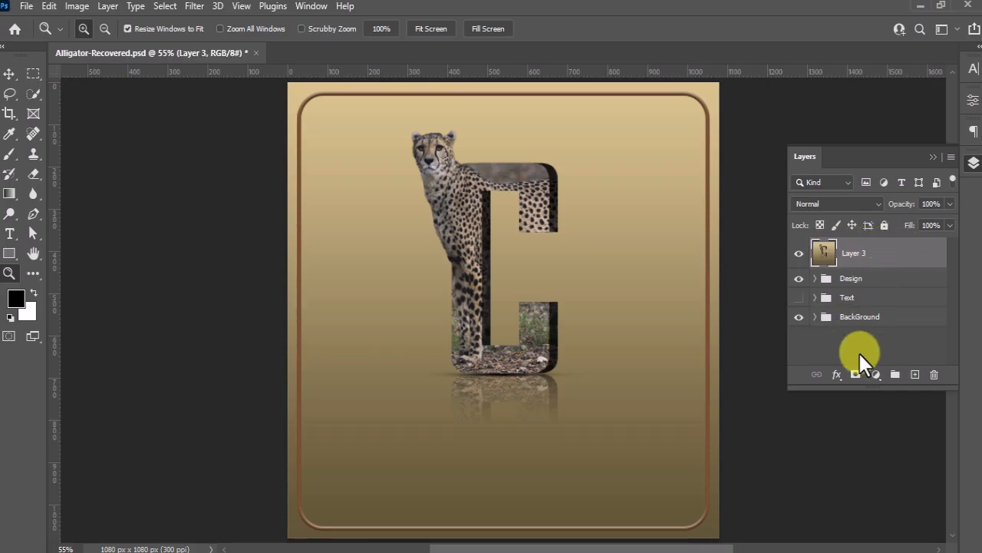
Open the Camera Raw Filter on the stamped layer and set Temperature to +7 and Tint to +10
{"action": "left_click", "coordinate": [194, 6]}
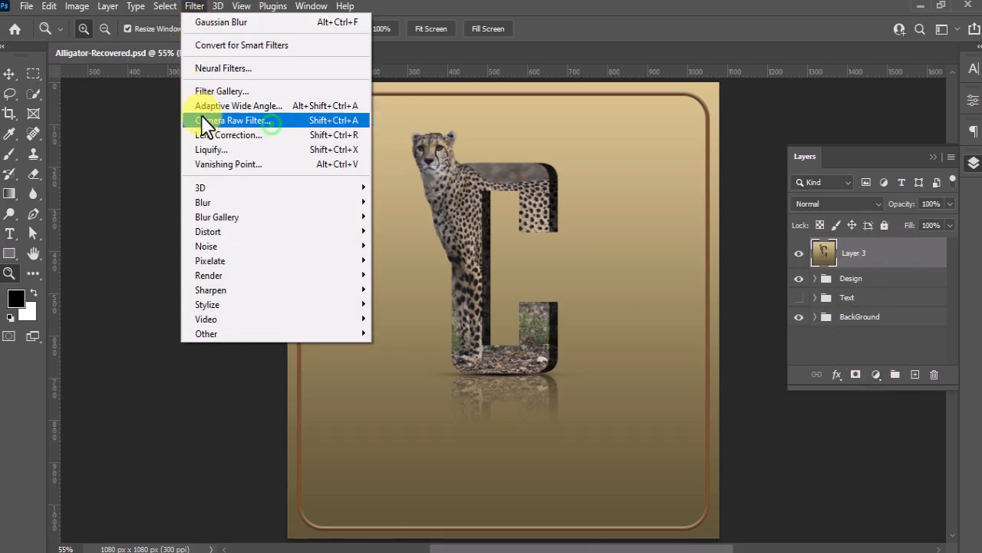
{"action": "left_click", "coordinate": [271, 121]}
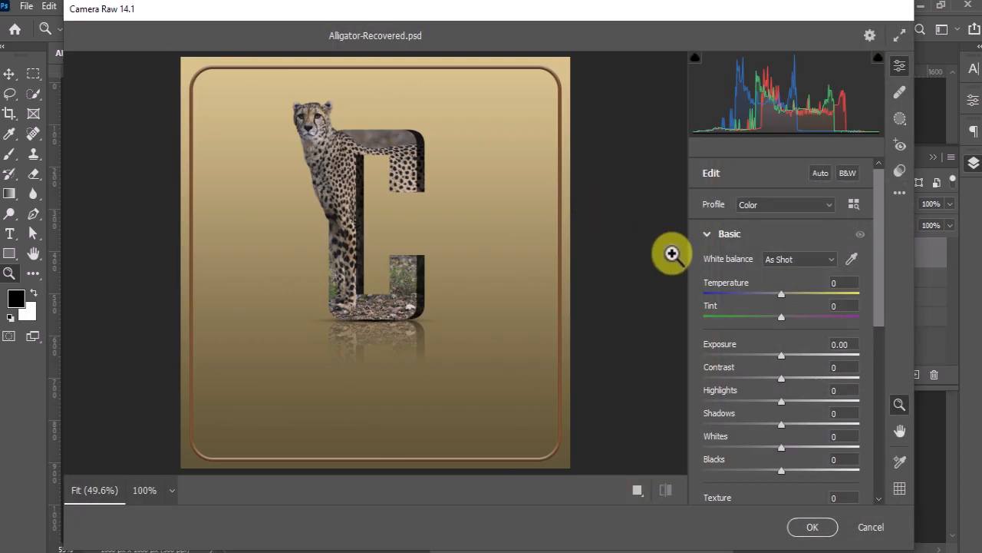
{"action": "type", "text": "+7"}
{"action": "left_click", "coordinate": [841, 307]}
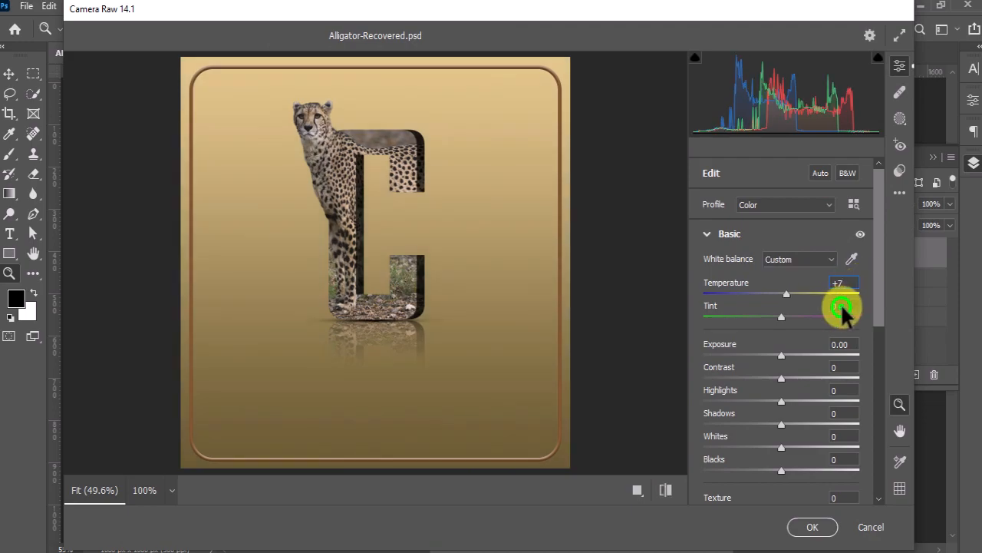
{"action": "type", "text": "+10"}
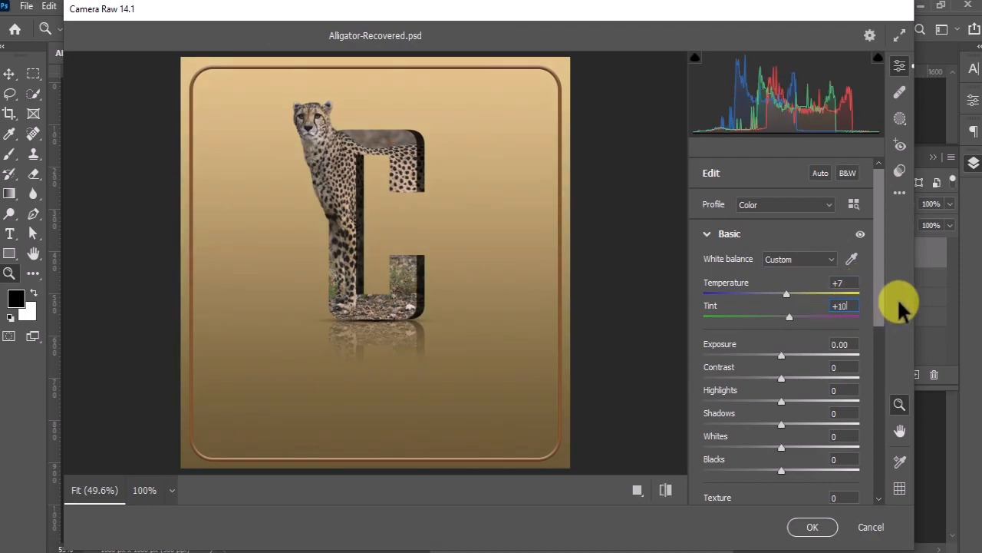
Set Texture to +20 and Dehaze to -9 in the Camera Raw Filter
{"action": "scroll", "coordinate": [772, 397], "scroll_direction": "down", "scroll_amount": 3}
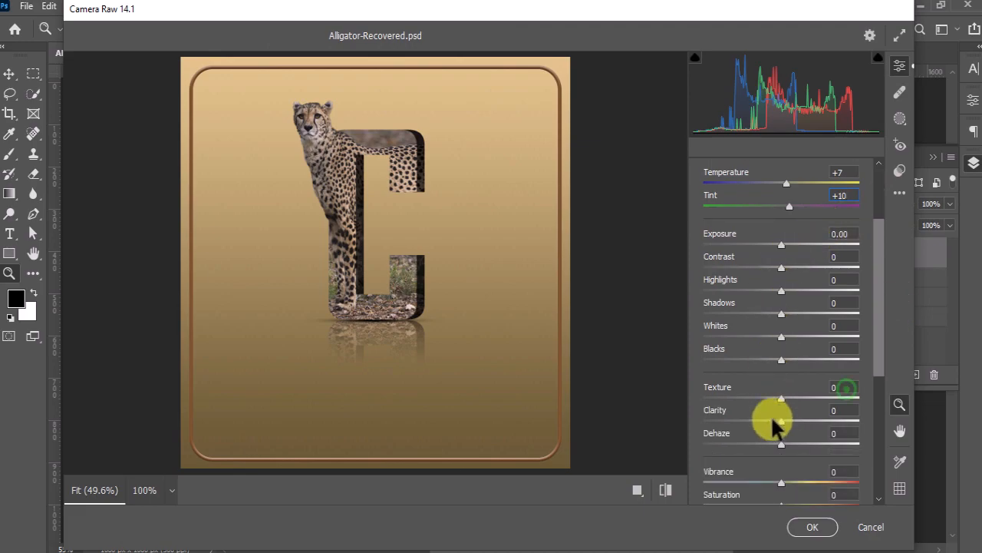
{"action": "left_click", "coordinate": [844, 387]}
{"action": "type", "text": "+20"}
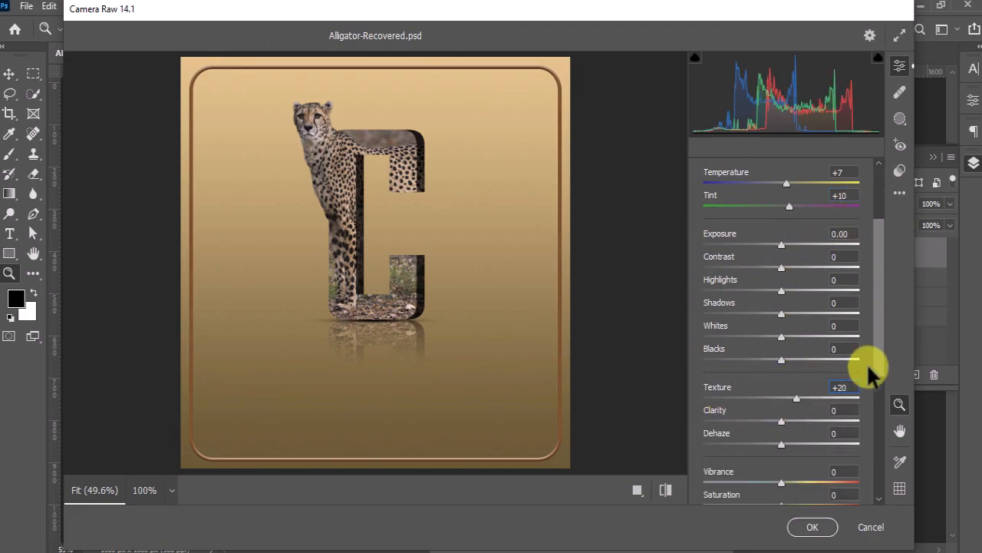
{"action": "left_click", "coordinate": [844, 434]}
{"action": "left_click", "coordinate": [837, 435]}
{"action": "type", "text": "-"}
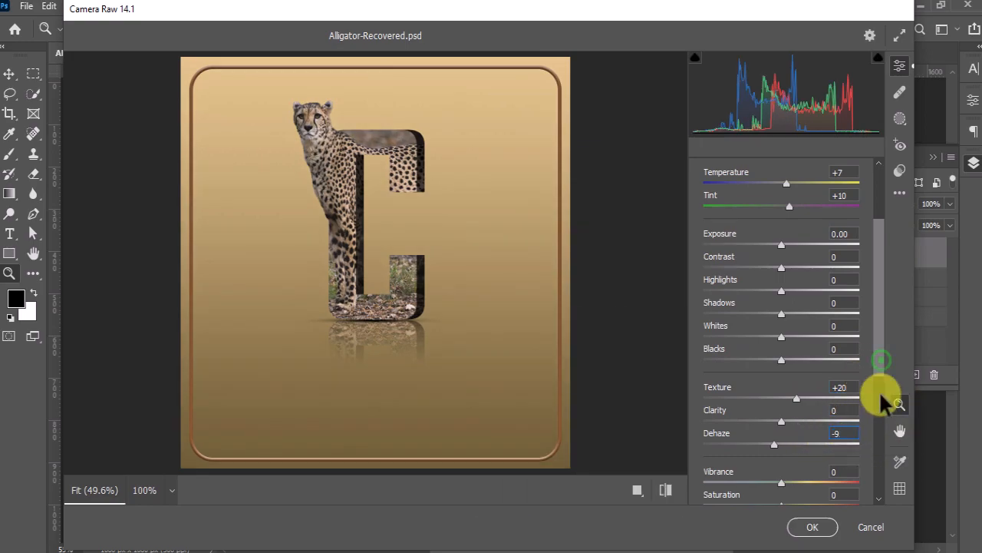
{"action": "type", "text": "9"}
Set Vibrance to +7 and Saturation to +7, and apply the Camera Raw Filter
{"action": "scroll", "coordinate": [882, 403], "scroll_direction": "down", "scroll_amount": 3}
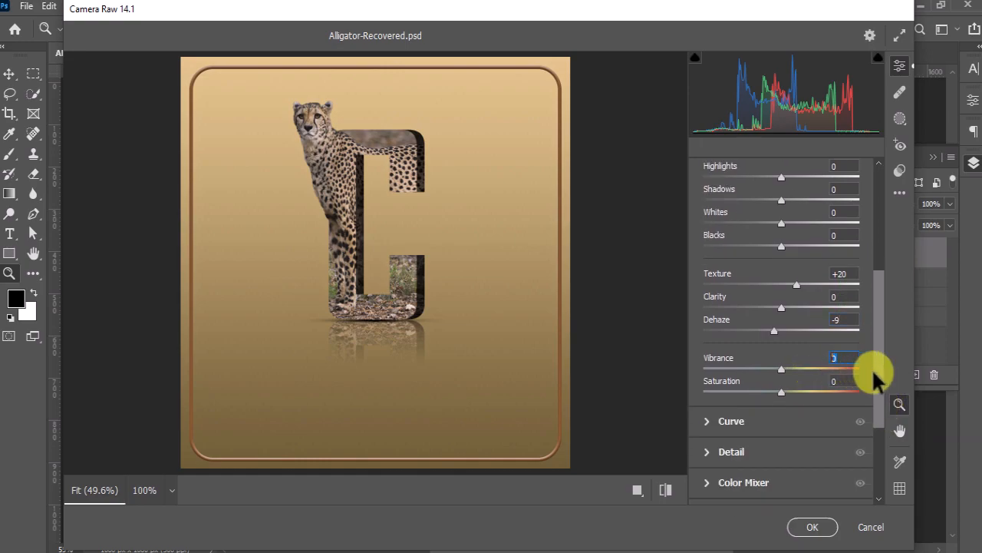
{"action": "type", "text": "7"}
{"action": "left_click", "coordinate": [839, 380]}
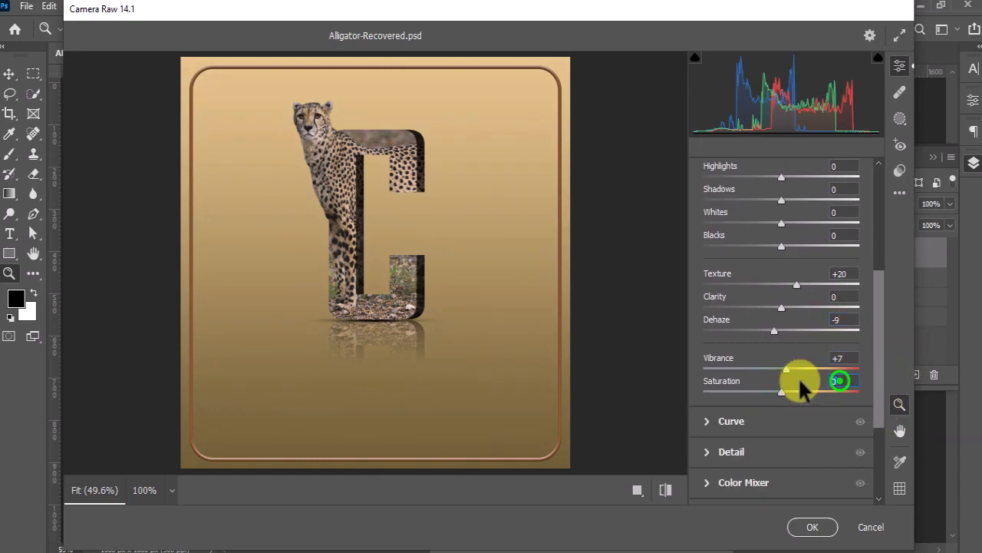
{"action": "left_click_drag", "start_coordinate": [828, 386], "coordinate": [848, 391]}
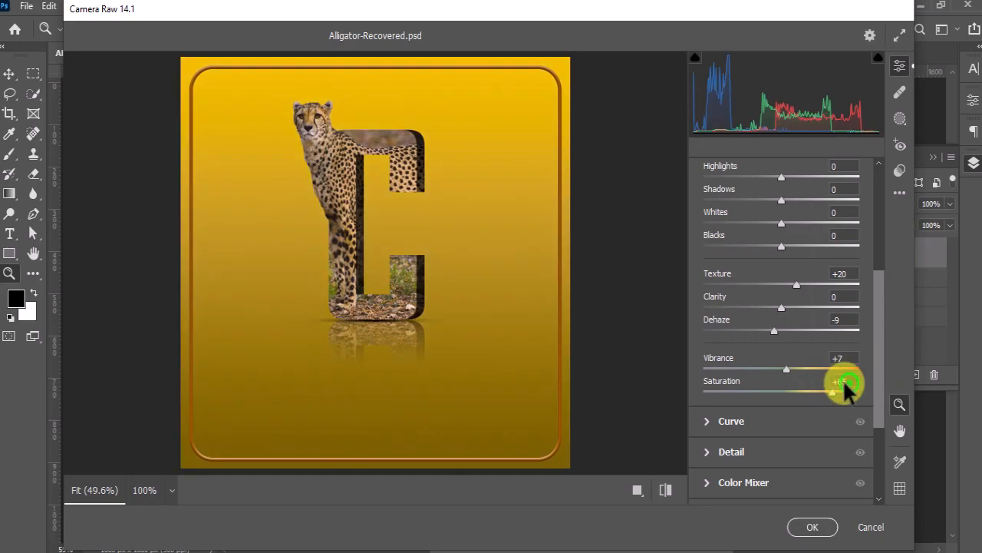
{"action": "type", "text": "7"}
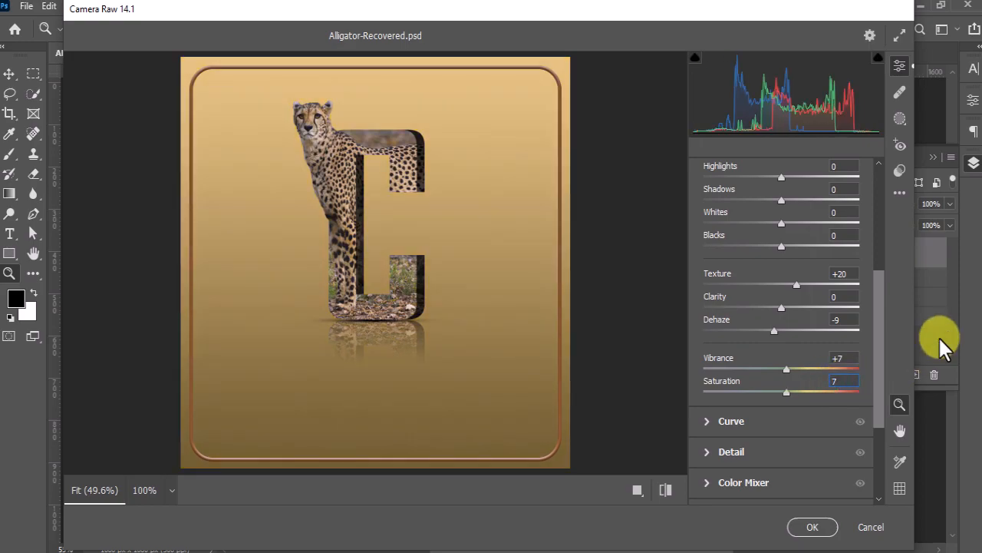
{"action": "left_click", "coordinate": [804, 528]}
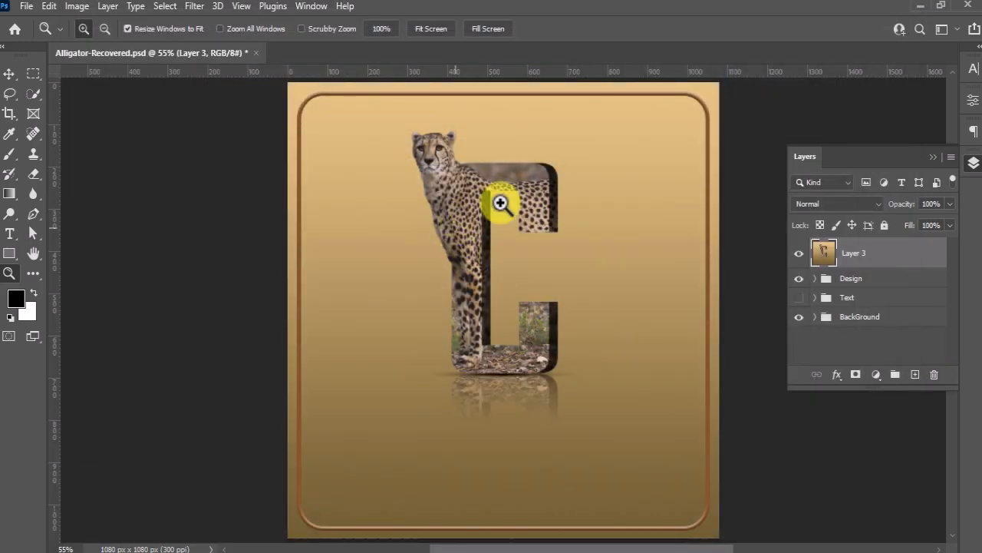
Compare the artwork with and without the Camera Raw adjustments by toggling Layer 3's visibility, leaving it shown, and put the layer list away
{"action": "left_click", "coordinate": [799, 254]}
{"action": "left_click", "coordinate": [799, 254]}
{"action": "left_click", "coordinate": [799, 254]}
{"action": "left_click", "coordinate": [799, 254]}
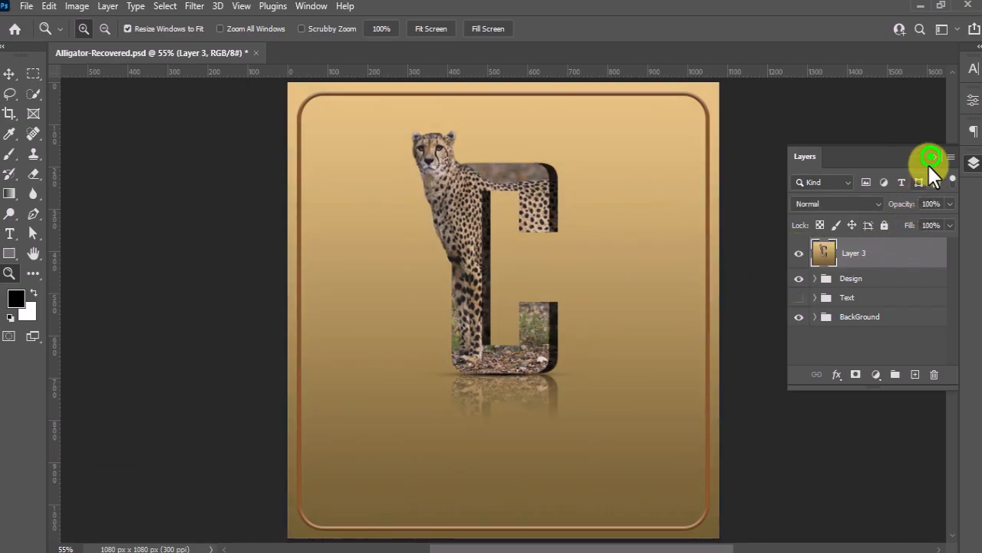
{"action": "left_click", "coordinate": [930, 156]}
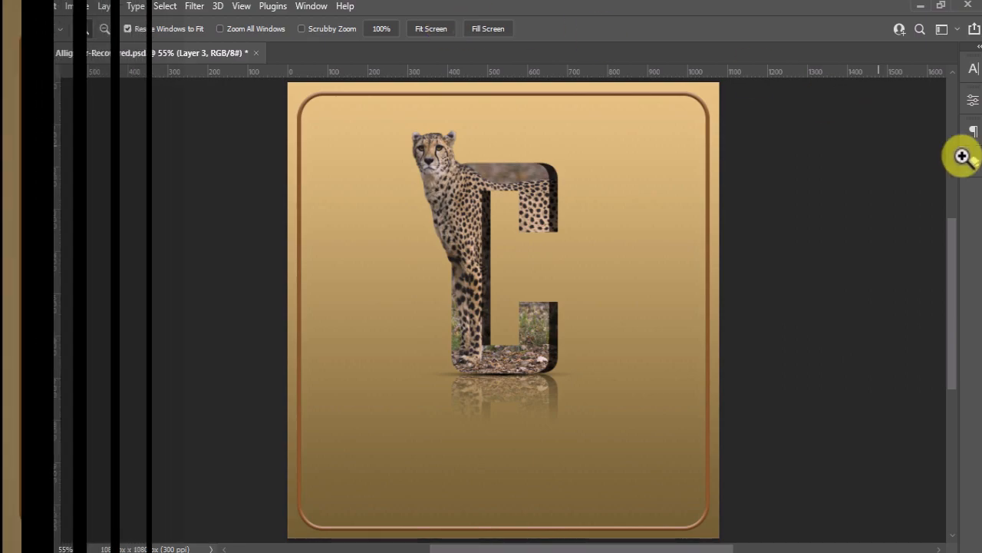